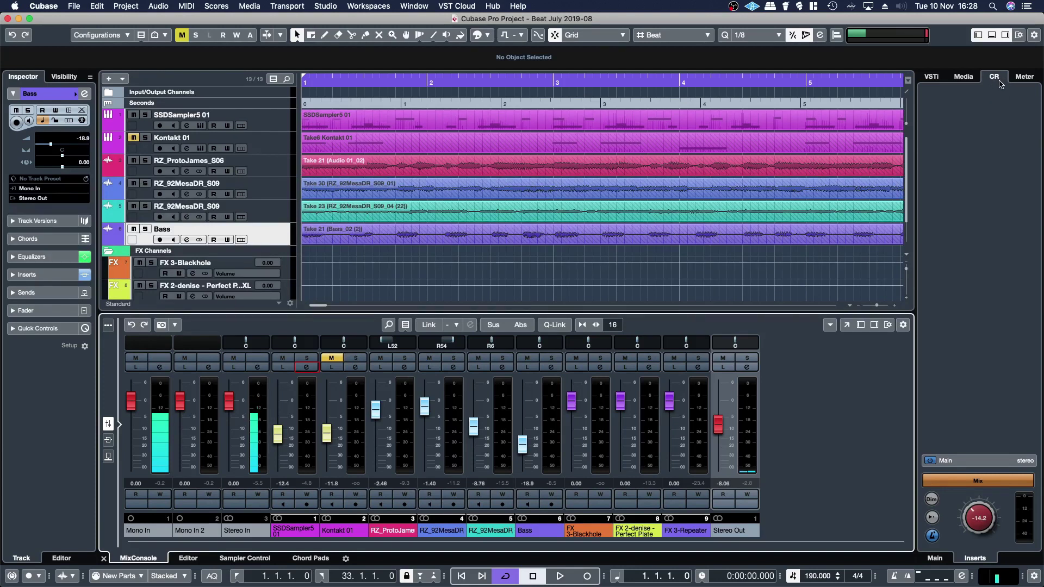
Browse the VSTi, Media and Meter side-zone panels, ending back on the Control Room panel.
left_click(945, 77)
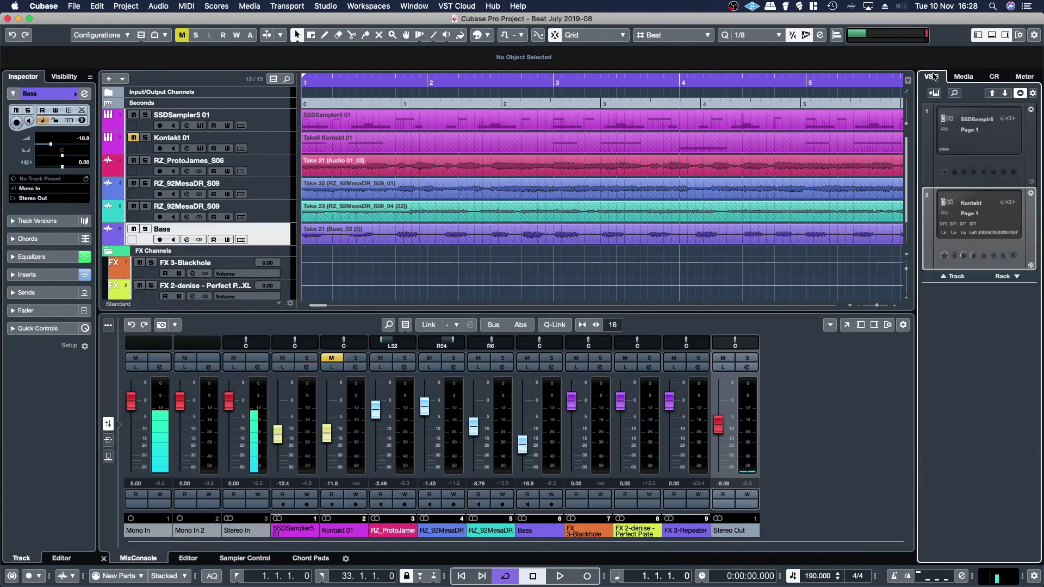
left_click(962, 77)
left_click(994, 79)
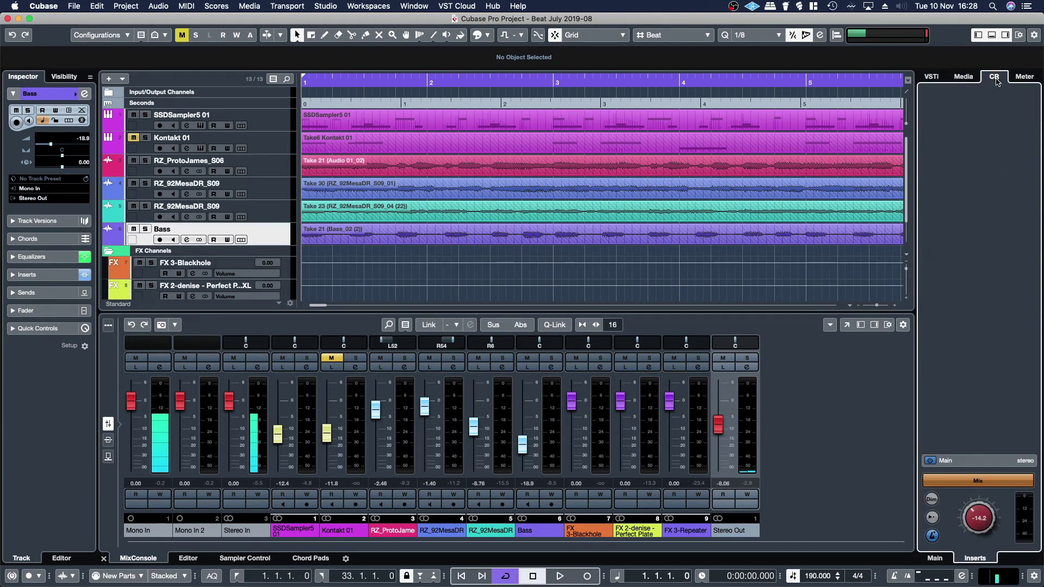
left_click(1024, 79)
left_click(996, 80)
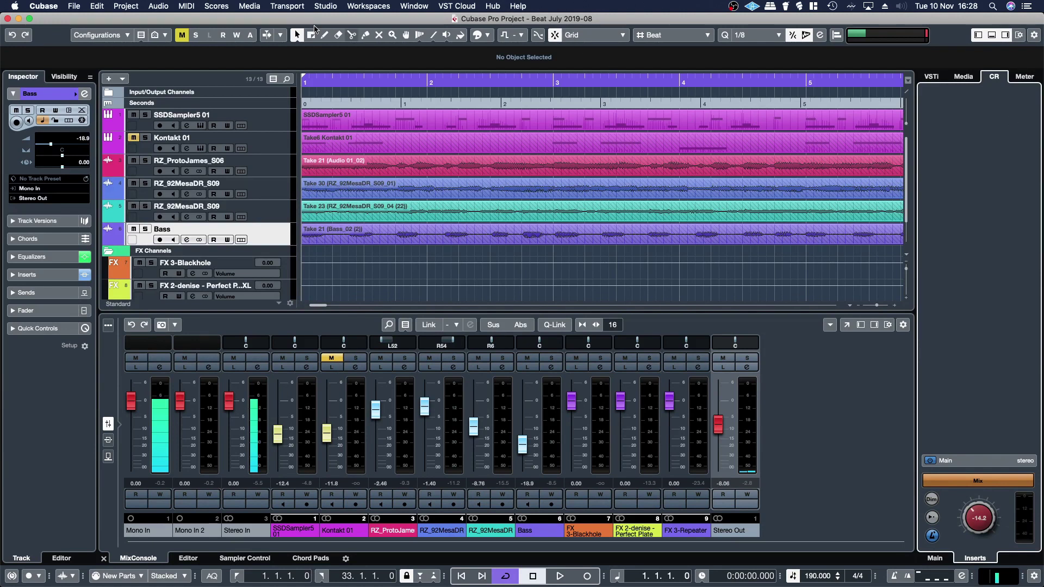
Open Studio > Audio Connections, check the Outputs page, then show the empty Control Room page.
left_click(325, 6)
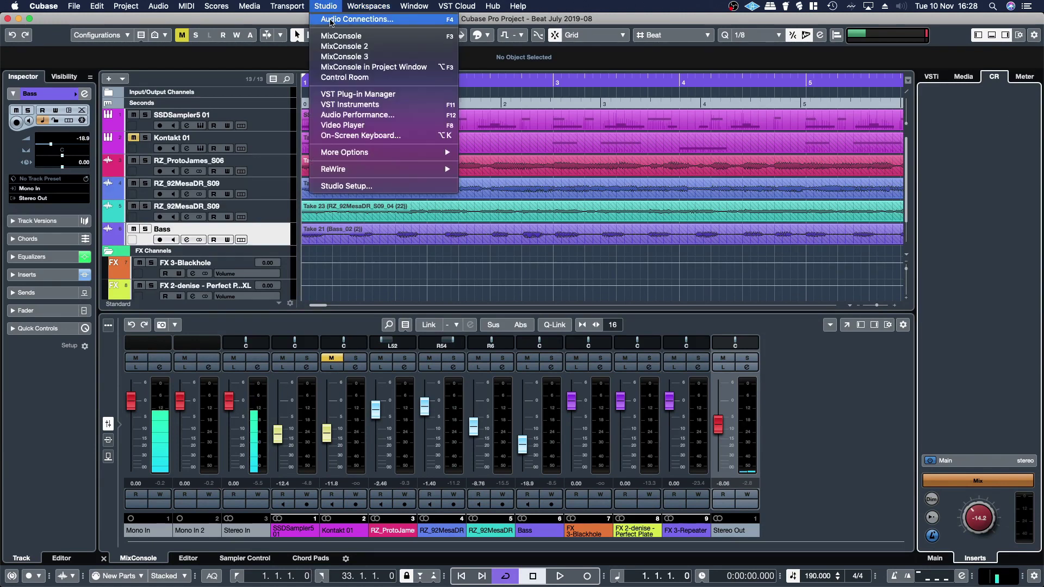
left_click(331, 19)
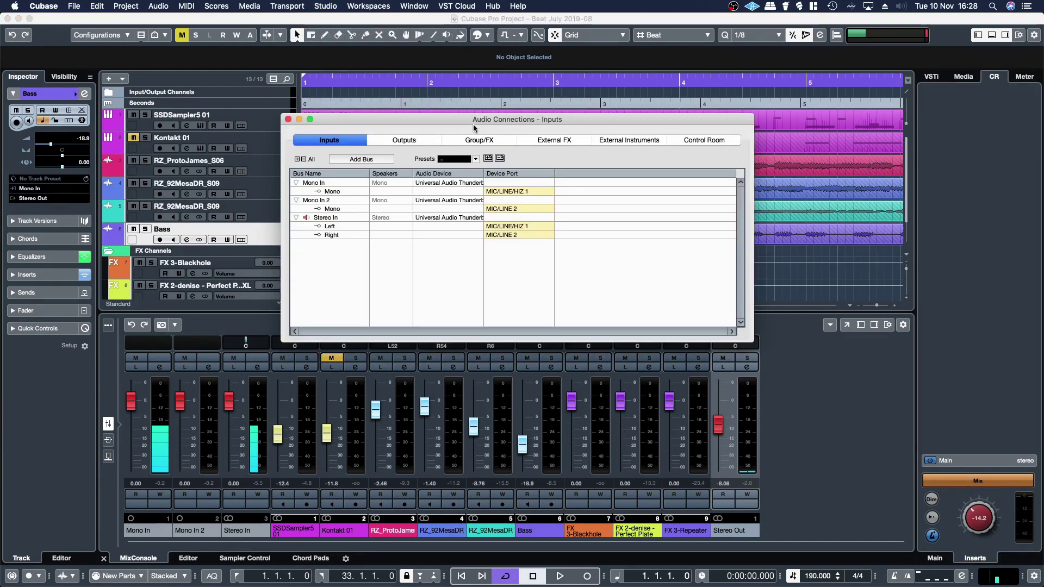
left_click(384, 173)
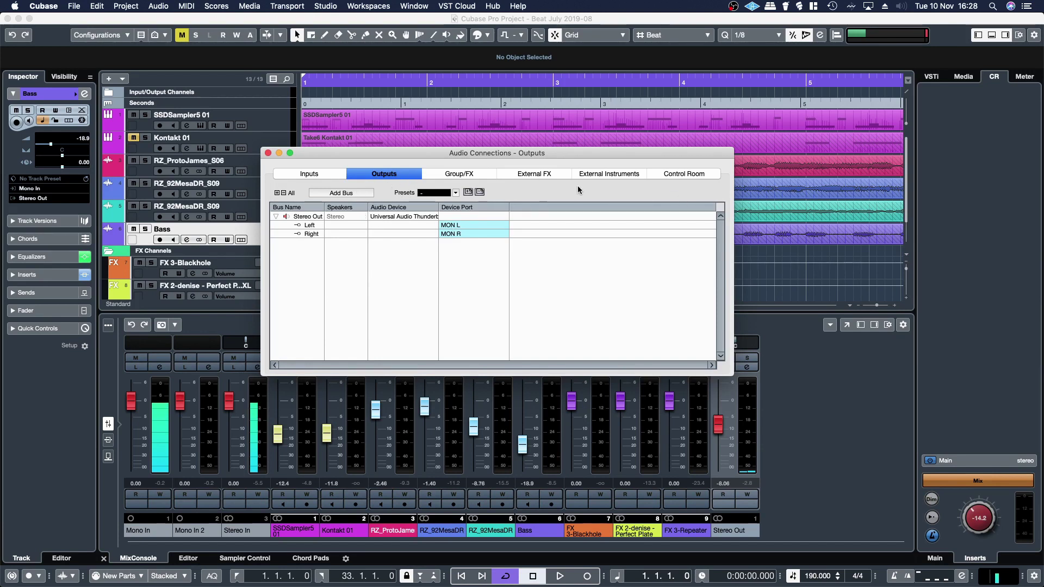
left_click(691, 174)
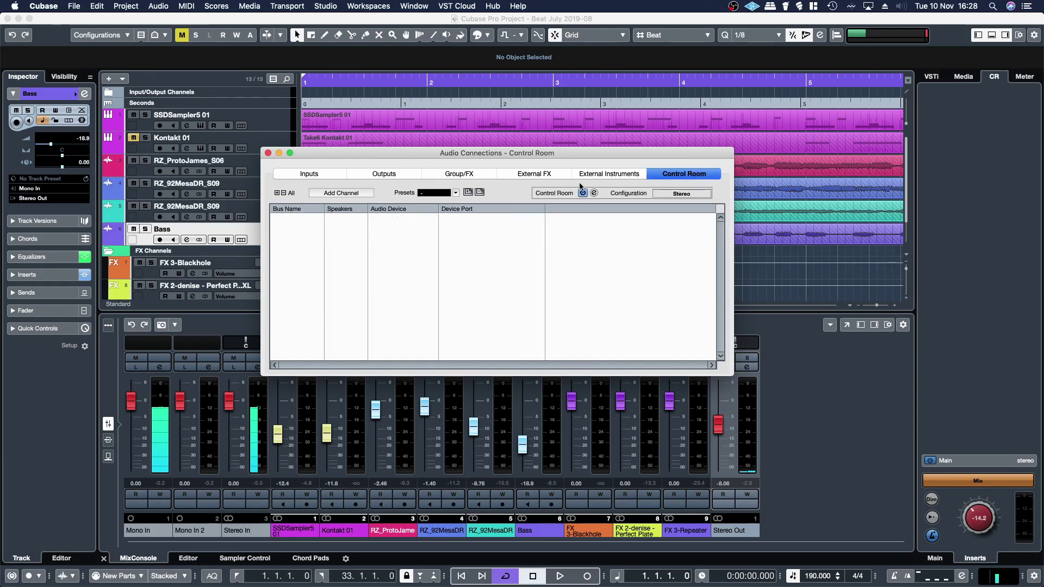
Add a stereo Monitor 1 bus to the Control Room and expand its channels.
right_click(301, 229)
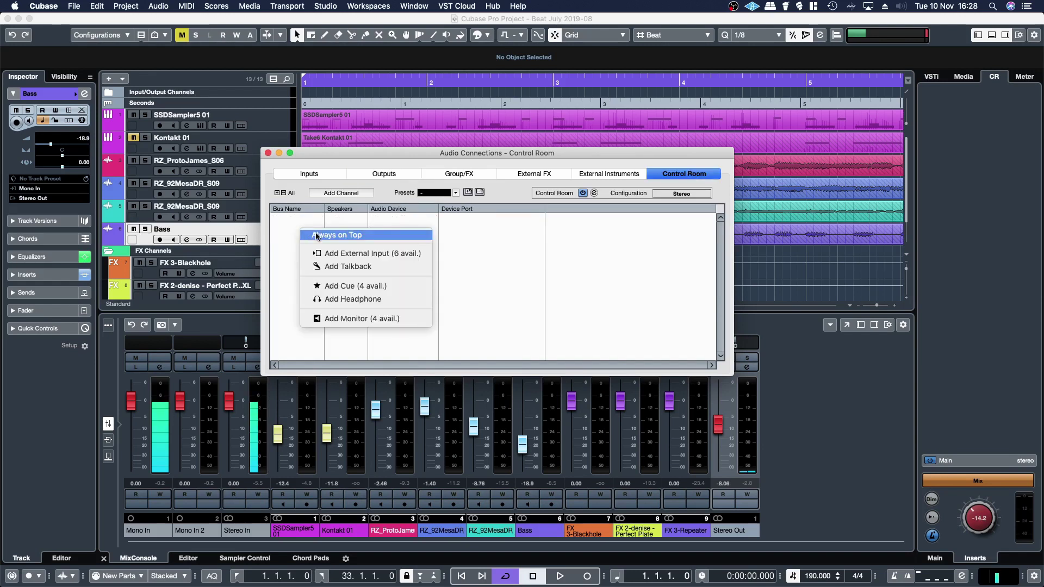
left_click(342, 319)
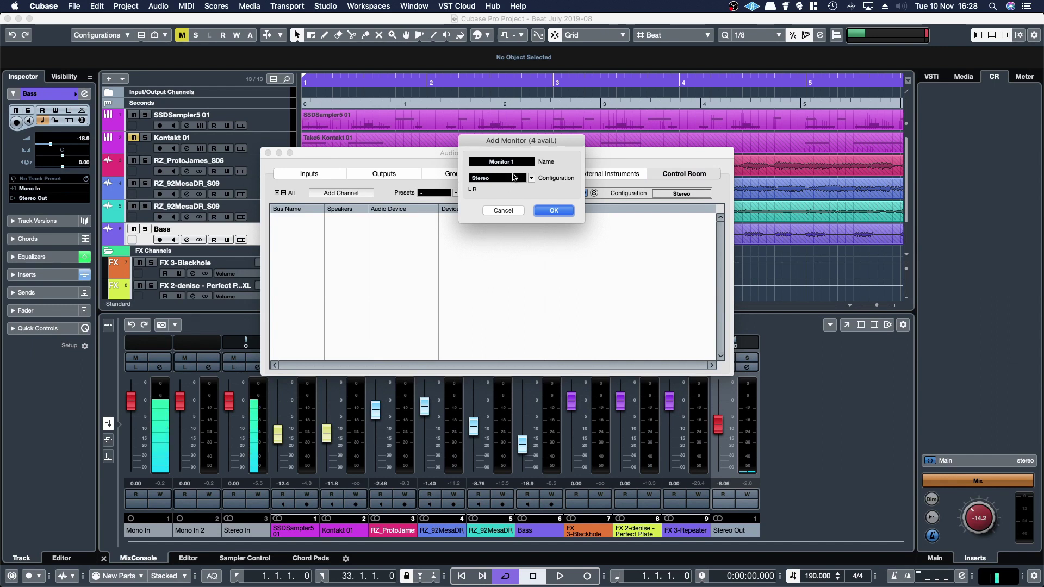
left_click(552, 212)
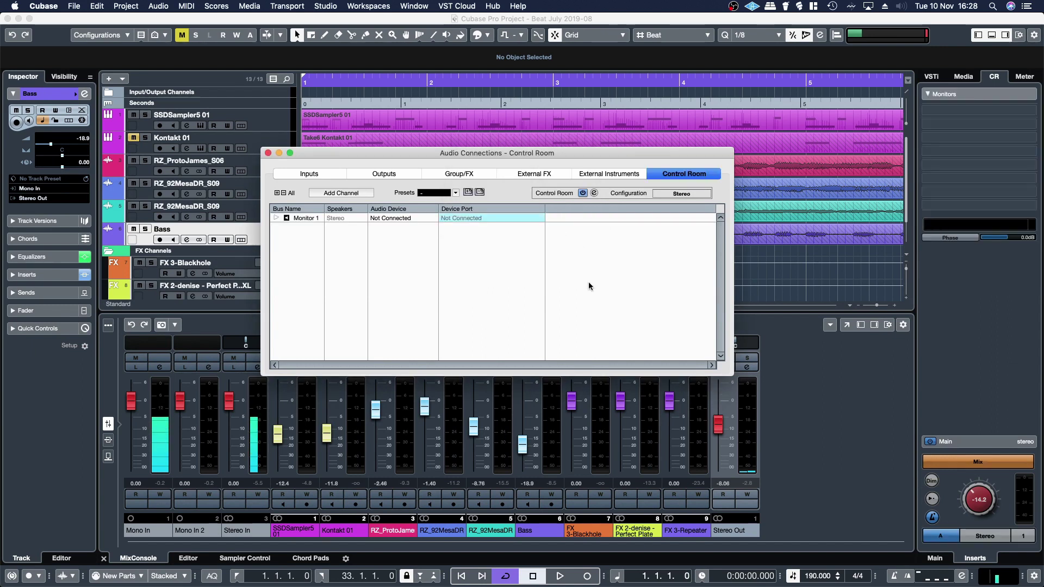
left_click(276, 218)
Route Monitor 1 Left to MON L and Right to MON R, replacing existing connections.
left_click(457, 227)
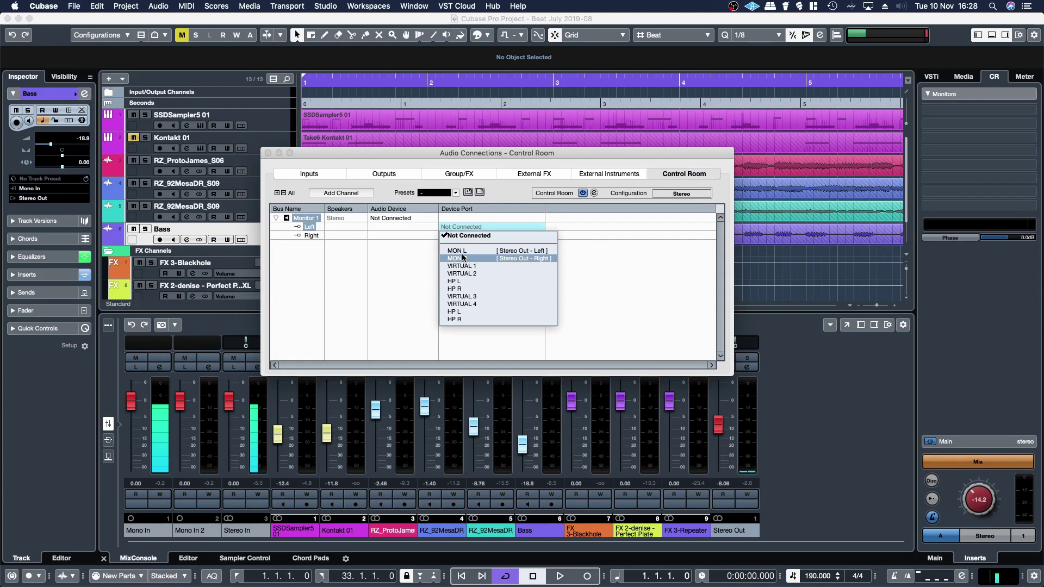
left_click(487, 250)
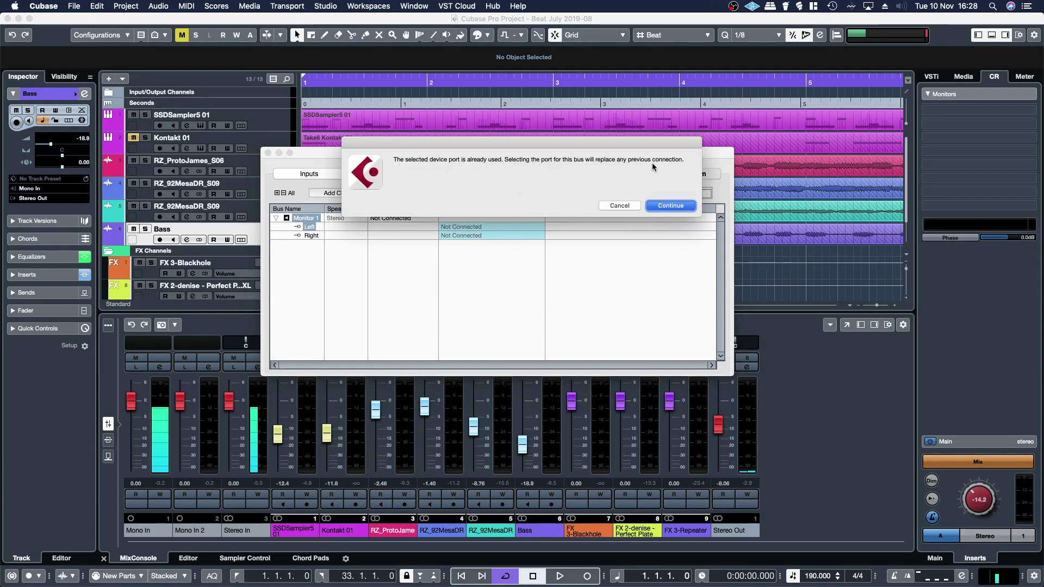
left_click(670, 205)
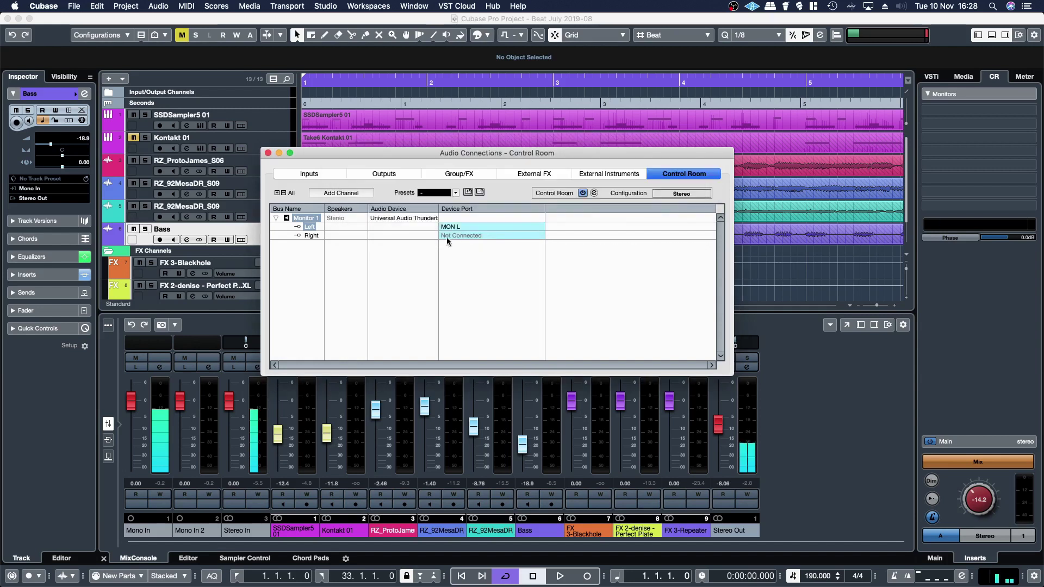
left_click(456, 235)
left_click(457, 266)
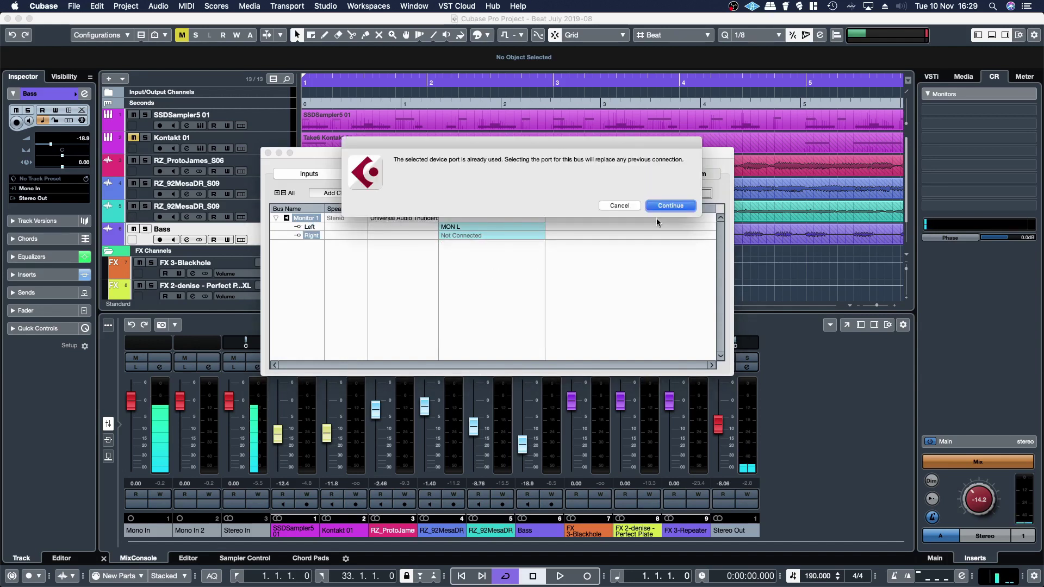
left_click(666, 206)
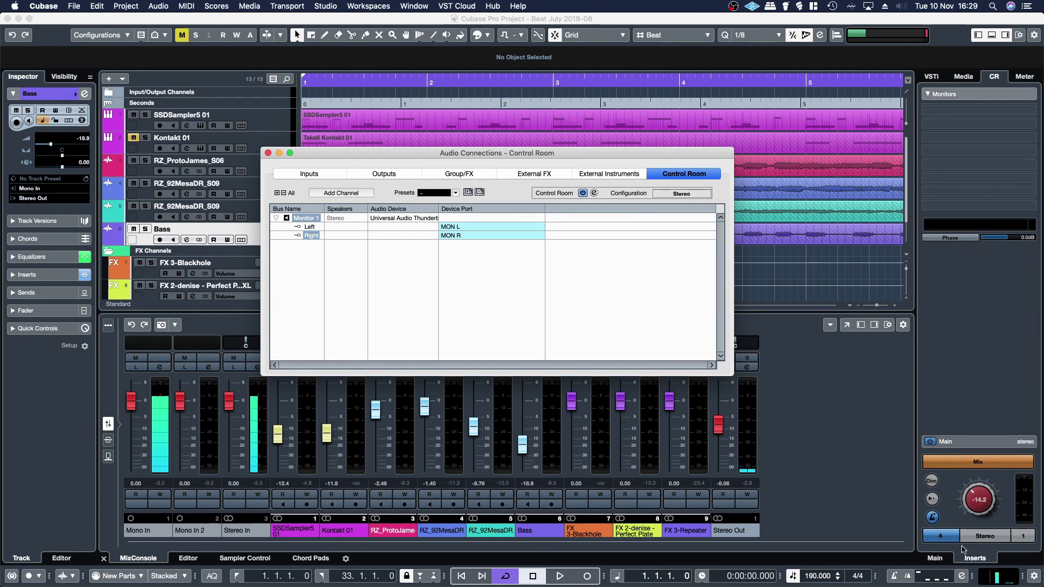
Insert Sonarworks Reference 4 VST on the Control Room monitor path.
left_click(956, 113)
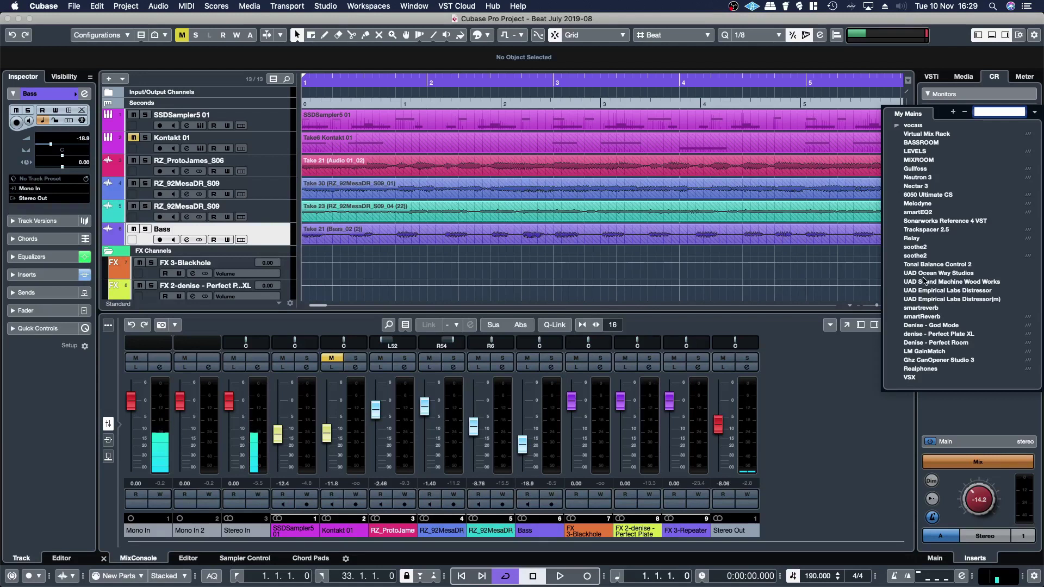
left_click(924, 221)
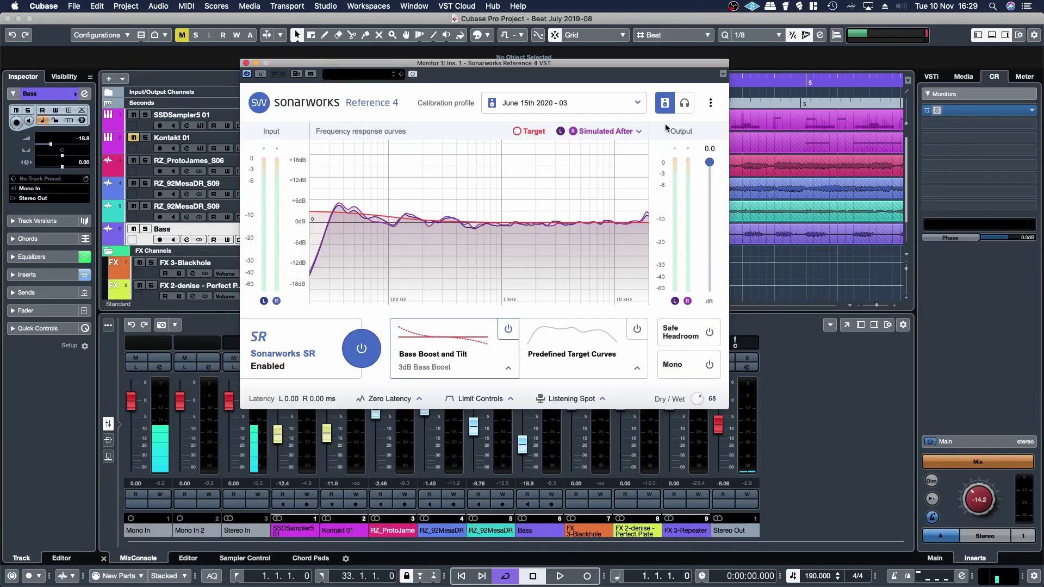
left_click(247, 63)
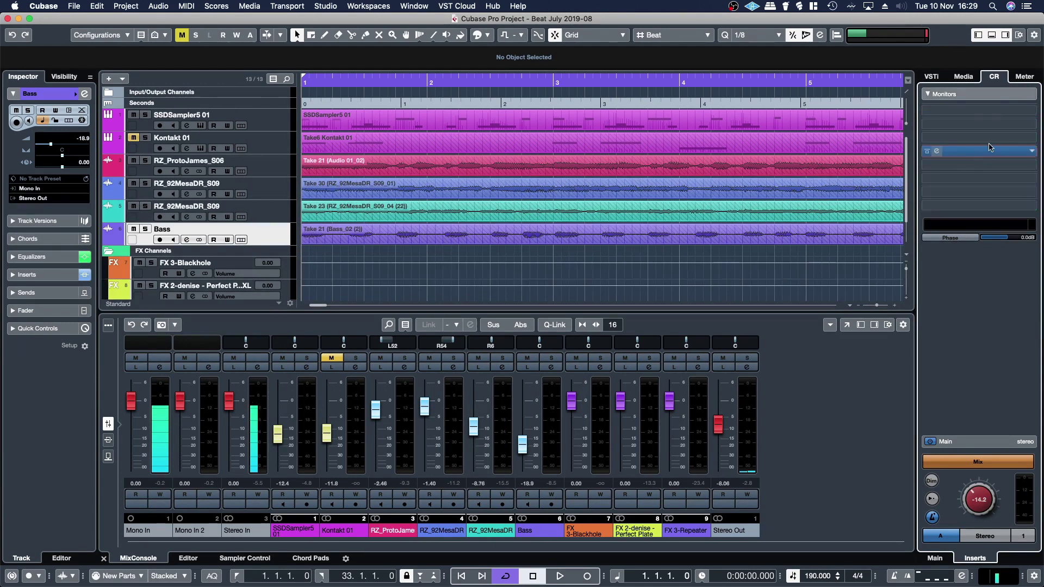
Add LEVELS as another monitor insert and close its window.
left_click(977, 113)
scroll(965, 282, "down", 5)
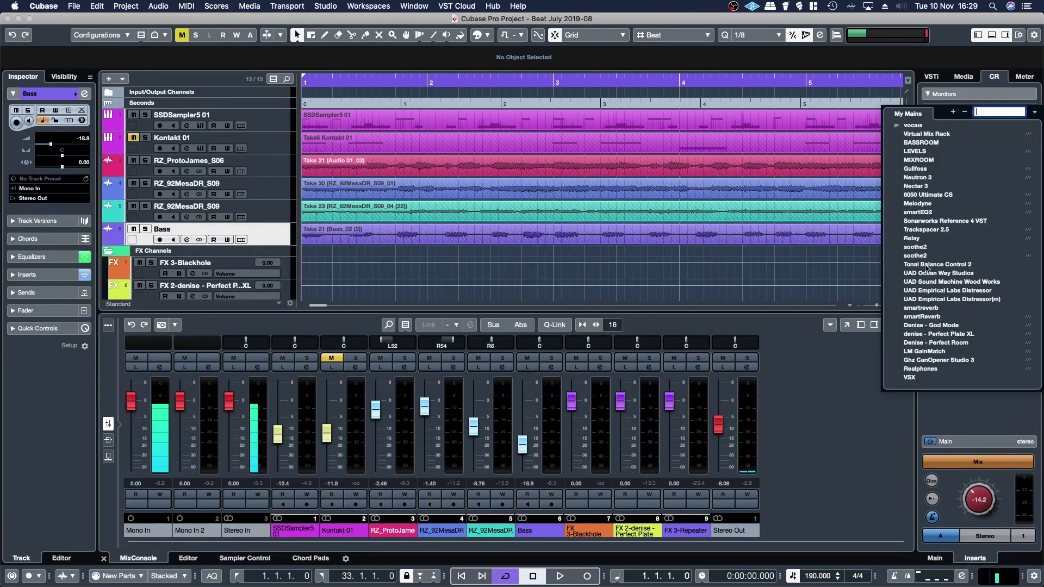
left_click(917, 152)
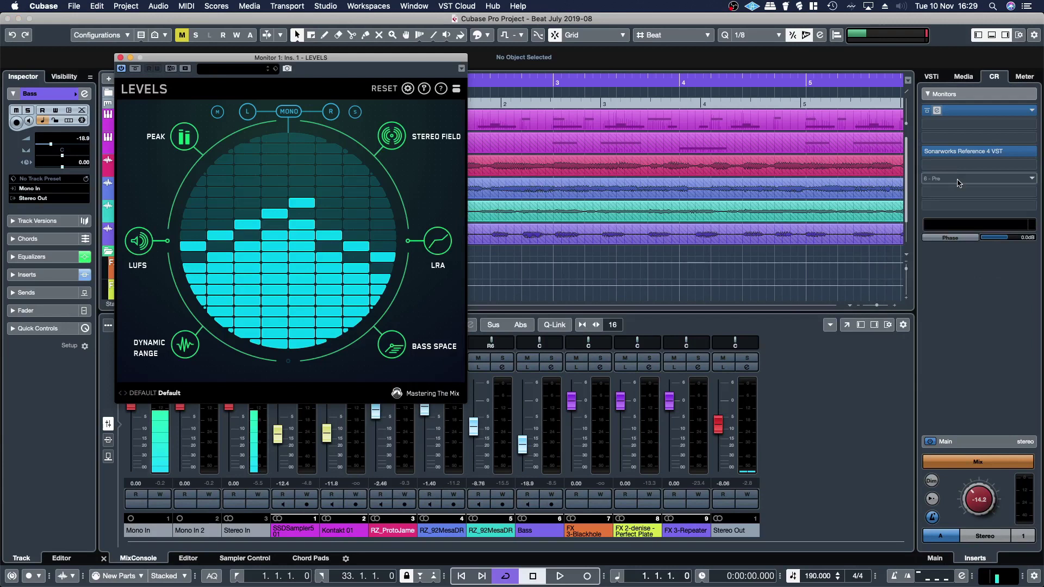
left_click_drag(281, 56, 611, 101)
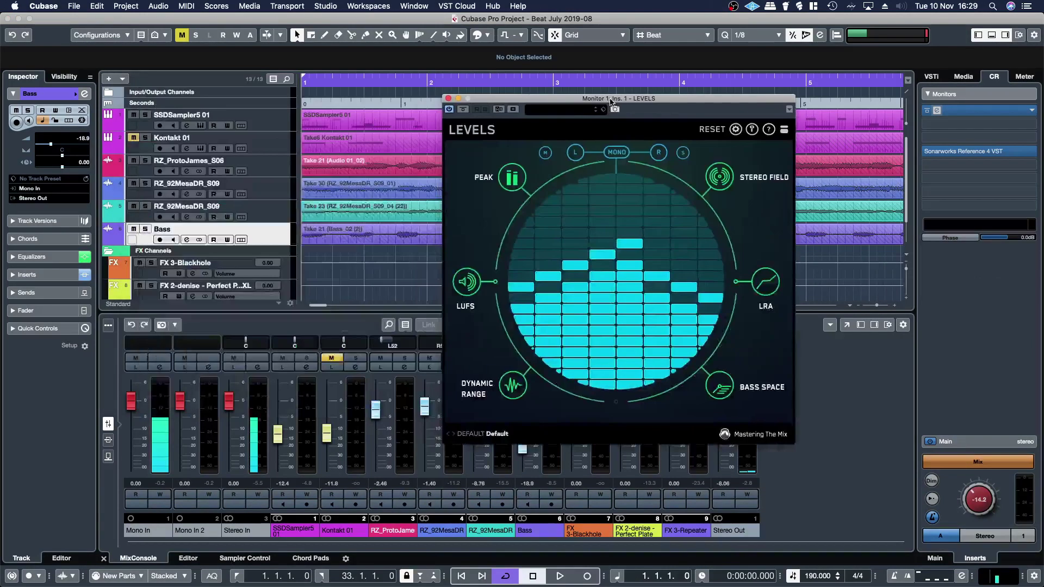
left_click(448, 98)
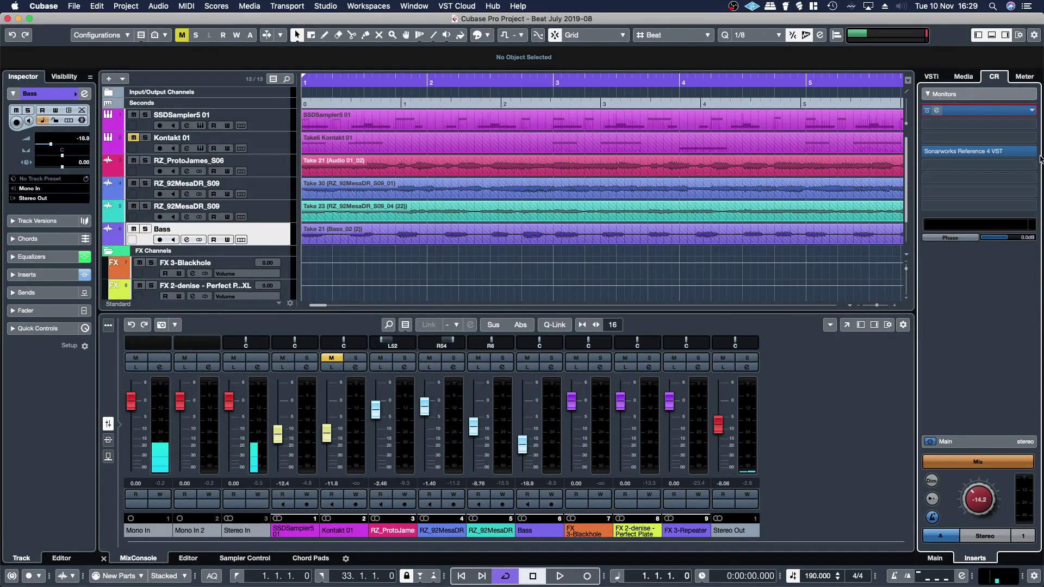
Insert Tonal Balance Control 2 in the first monitor slot, set to Fine mode.
left_click(968, 114)
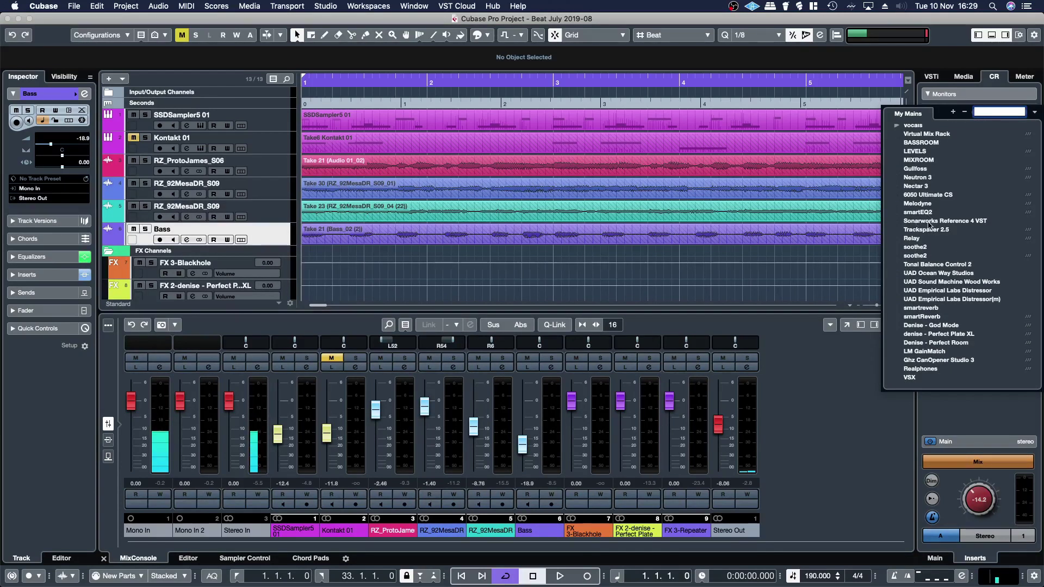
left_click(942, 265)
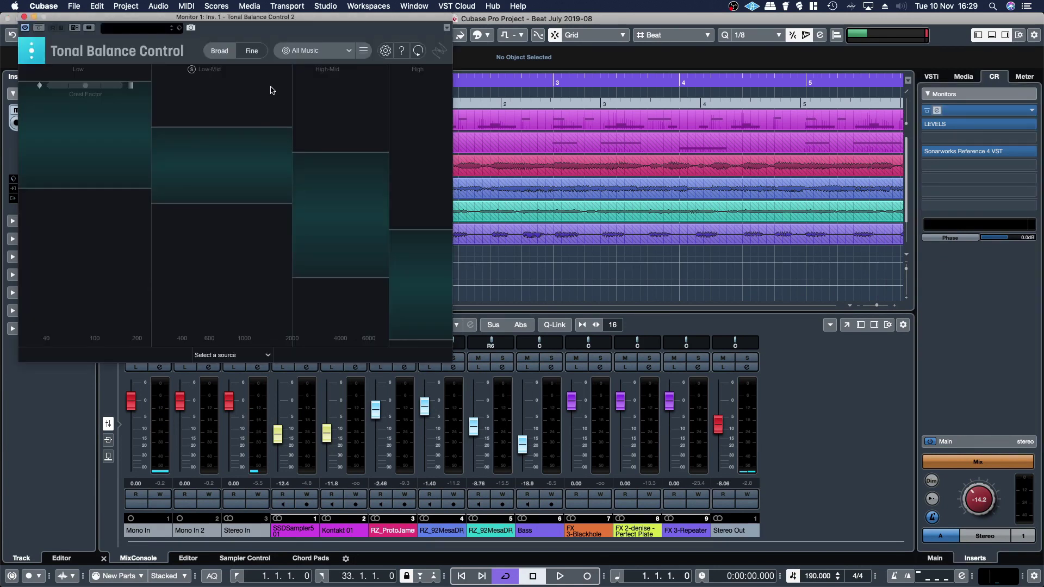
left_click_drag(244, 24, 354, 74)
left_click(362, 100)
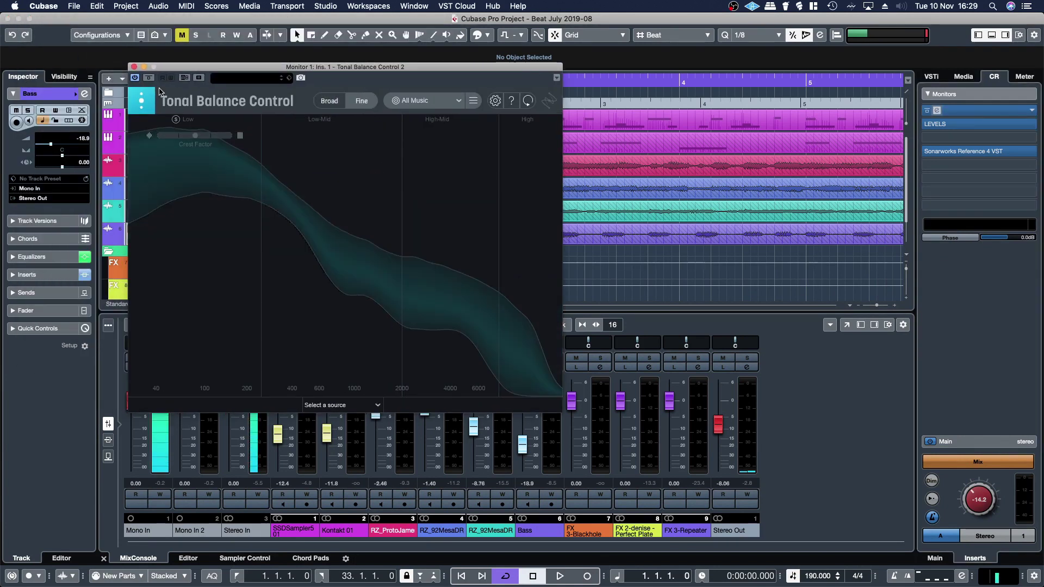
left_click(134, 66)
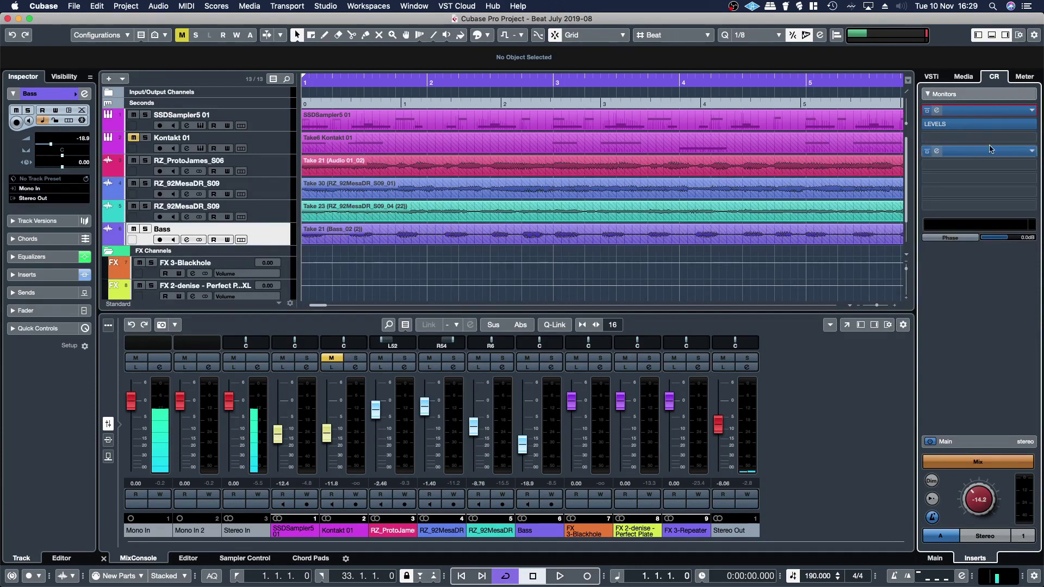
Open the Sonarworks Reference 4 VST insert to check its settings, then close it.
left_click(935, 151)
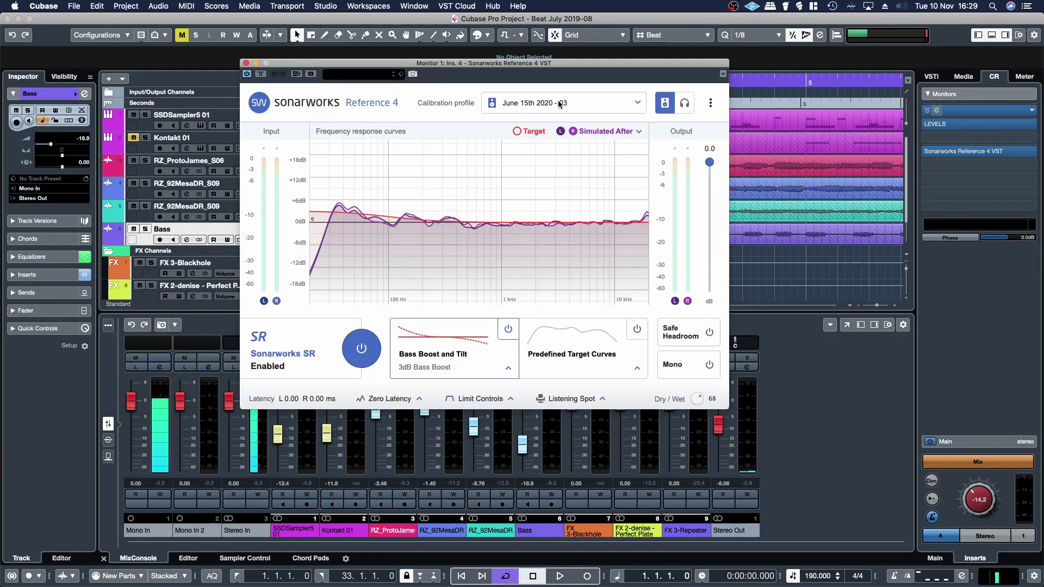
left_click(246, 64)
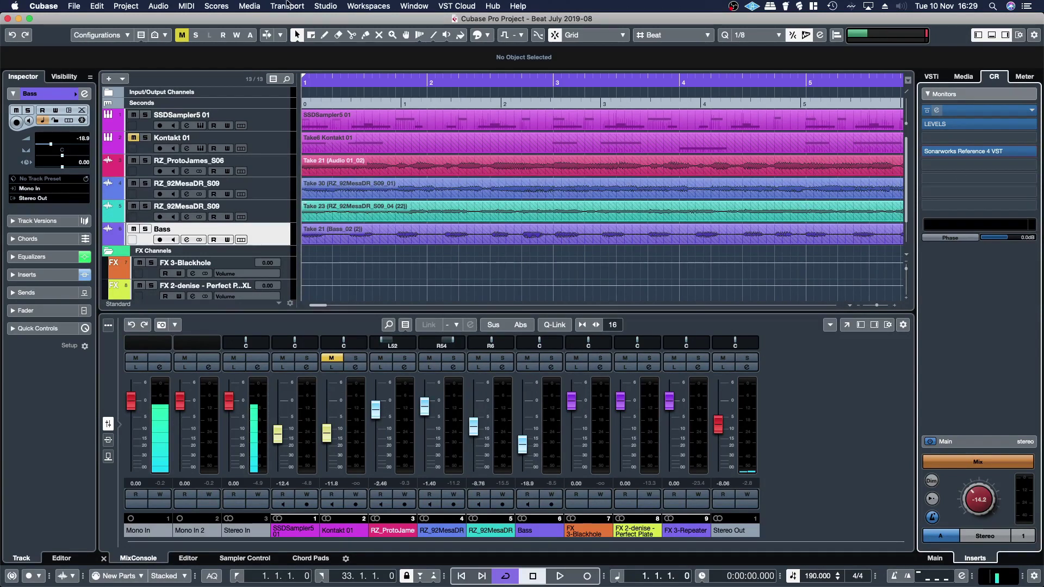
left_click(321, 8)
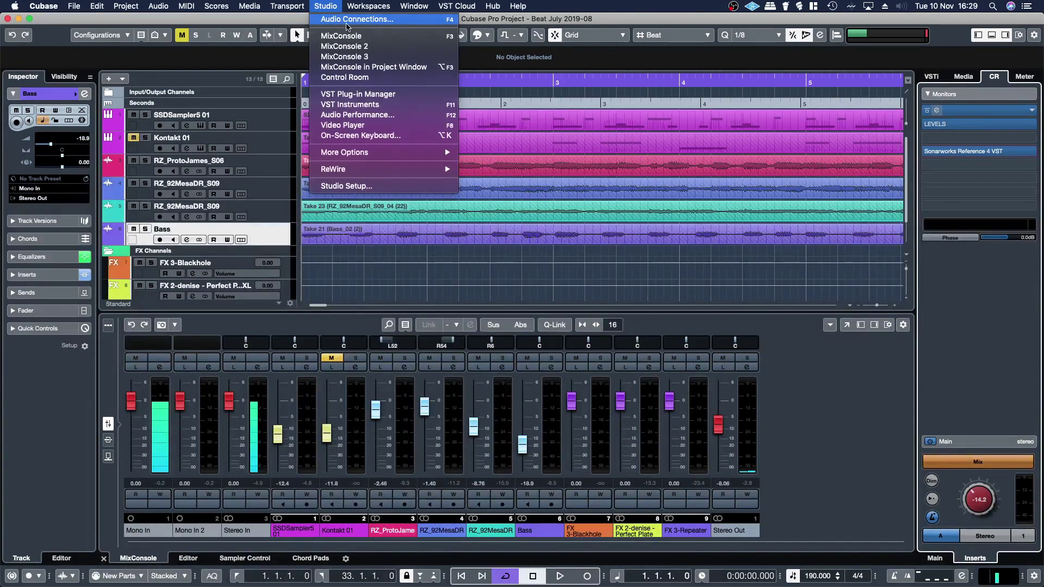
Add a headphone (Phones) bus to the Control Room connections.
left_click(345, 21)
left_click_drag(497, 155, 505, 94)
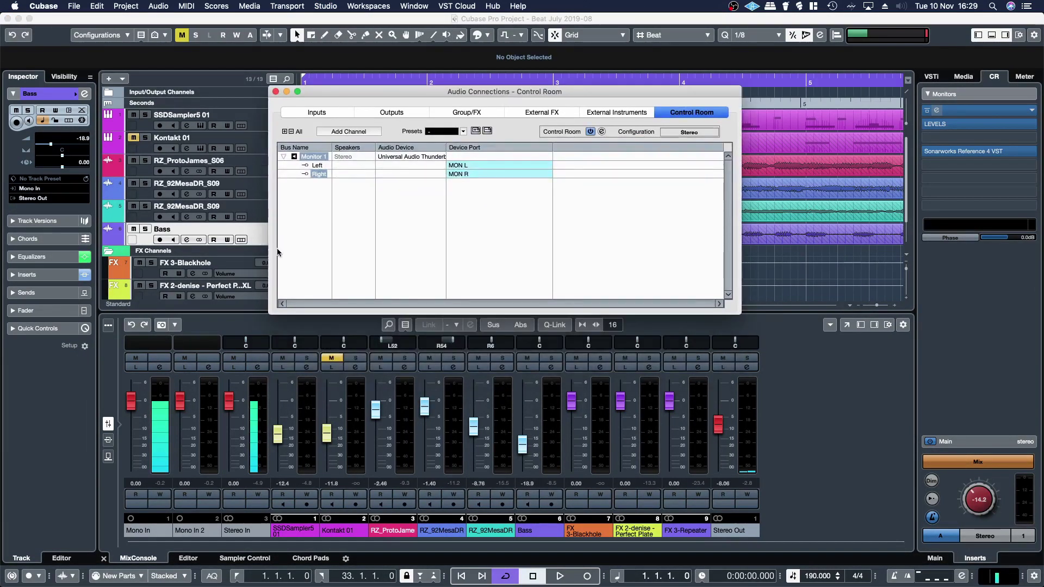
right_click(311, 194)
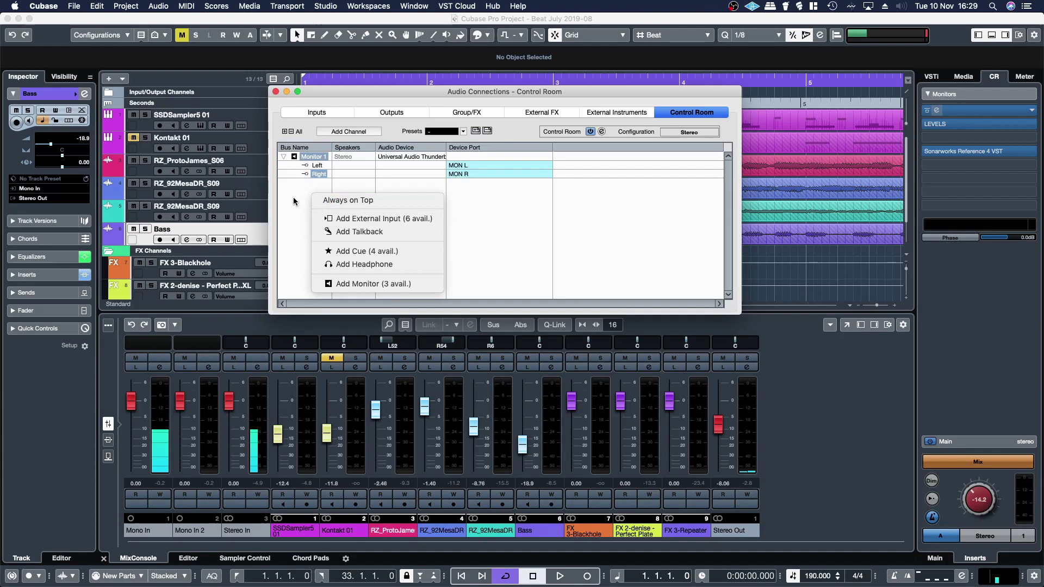
left_click(293, 200)
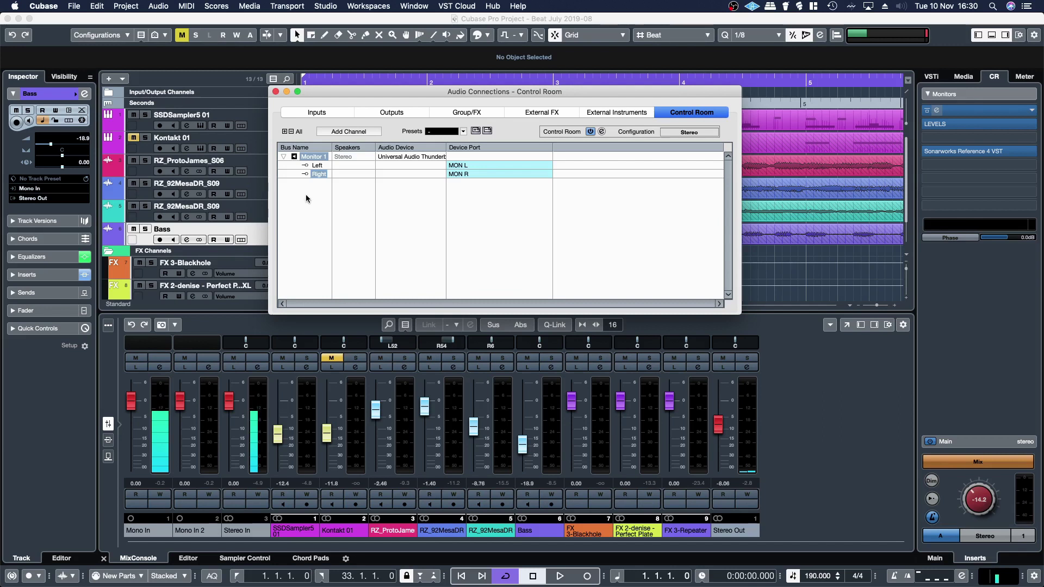
right_click(305, 194)
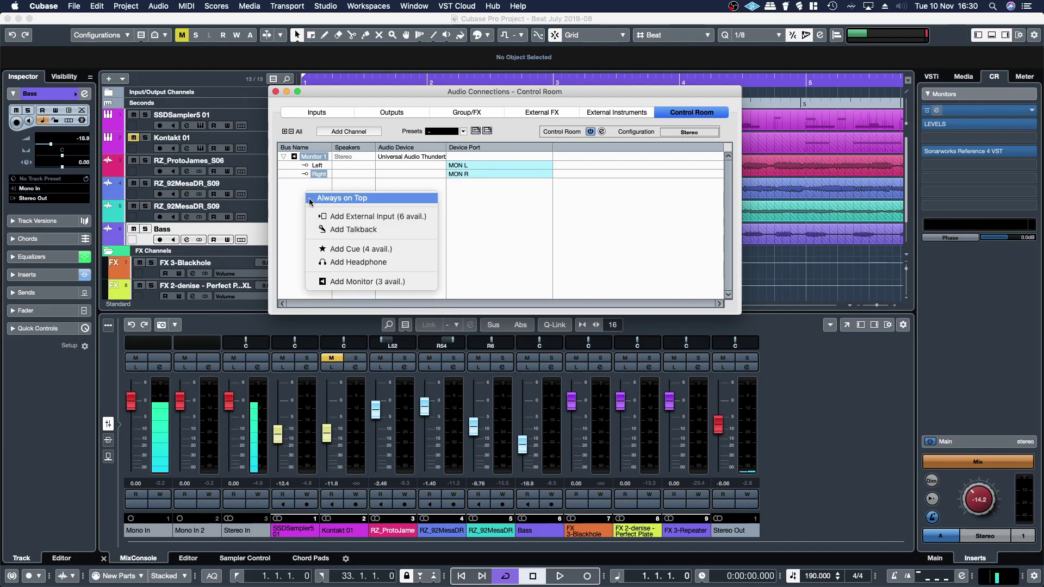
left_click(351, 262)
Route the Phones Left channel to HP L and Right to HP R.
left_click(476, 165)
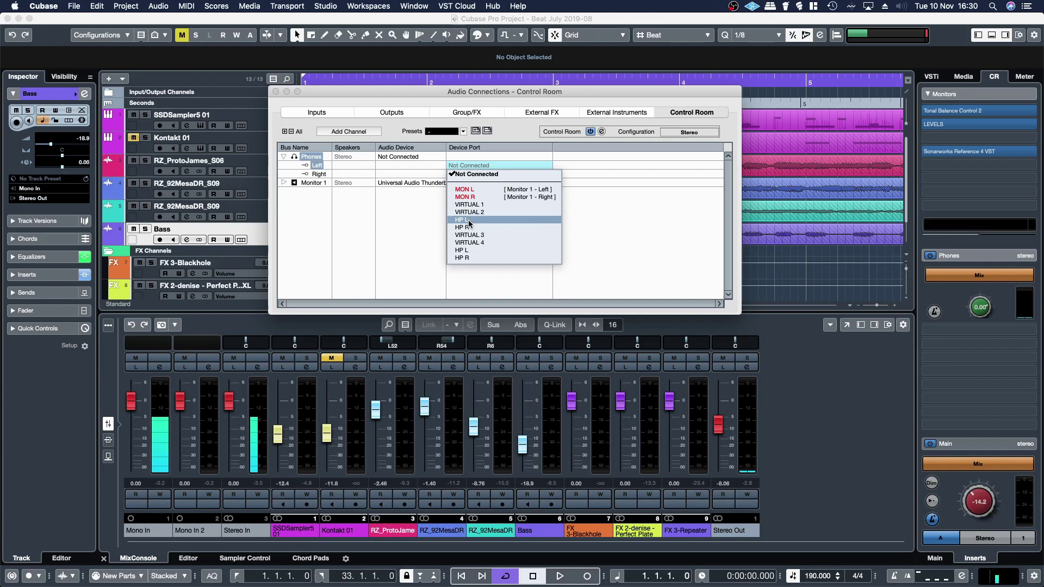
left_click(474, 250)
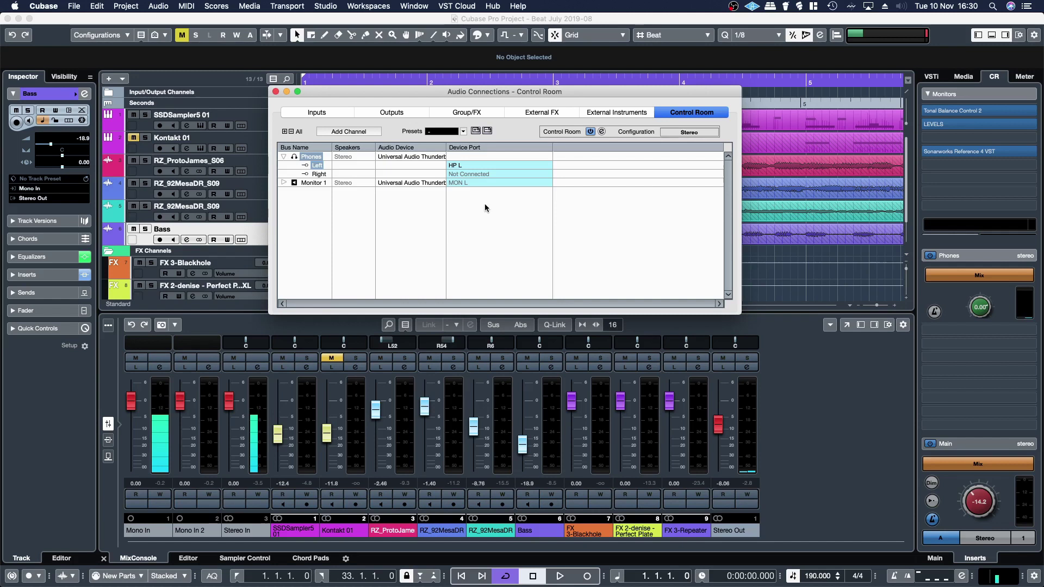
left_click(457, 174)
left_click(505, 266)
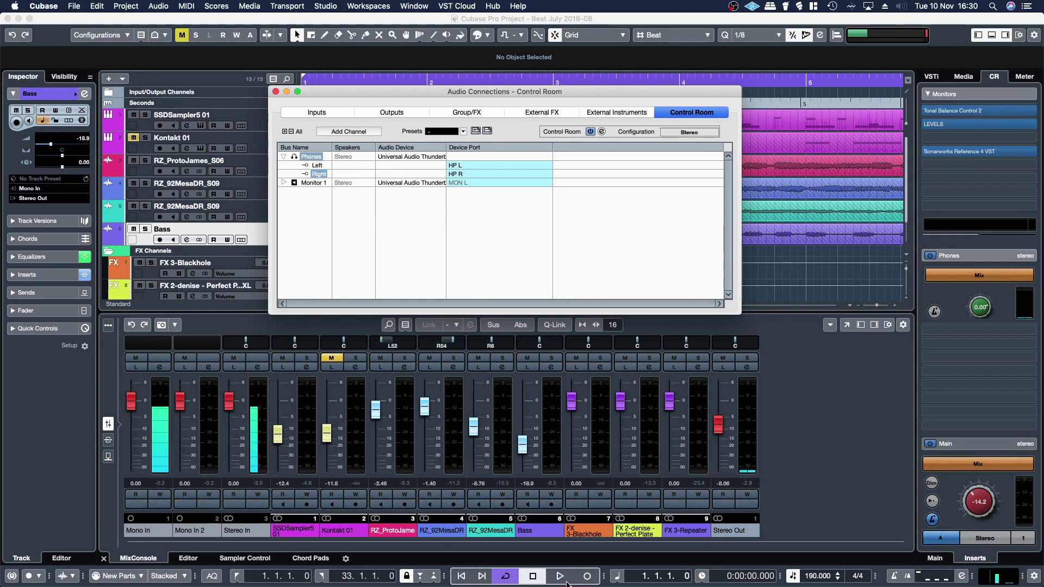
Bring the project window forward and start playback.
scroll(993, 499, "down", 1)
scroll(981, 500, "down", 3)
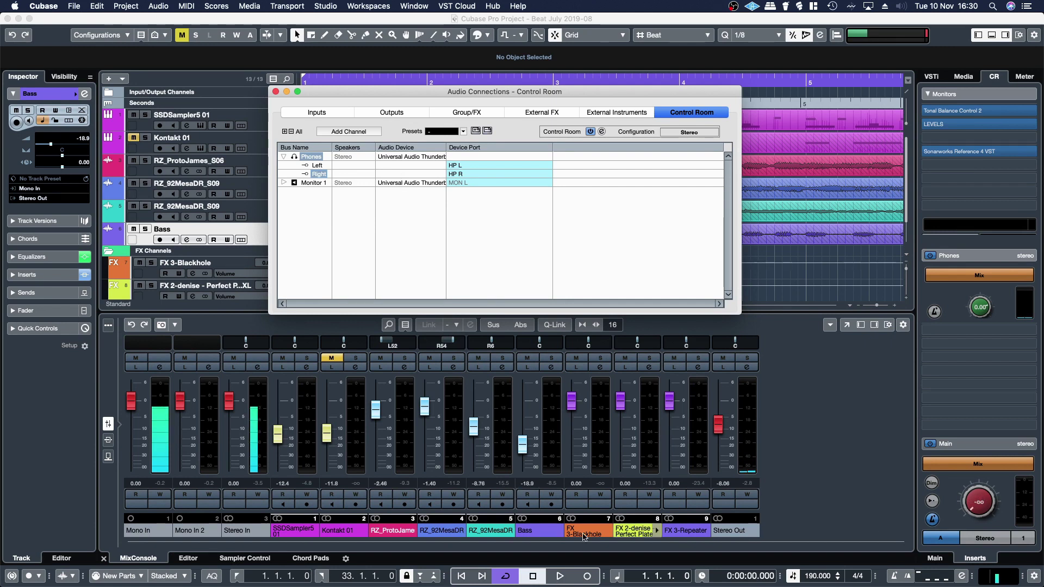
left_click(1015, 305)
key("space")
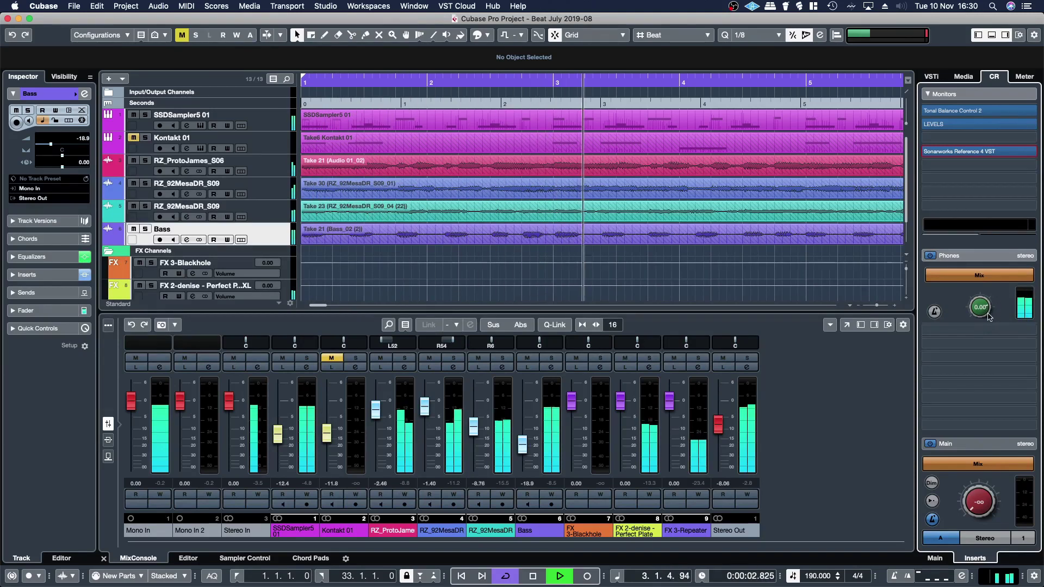
Stop playback, insert VSX on the Phones bus, and switch over to UA Console.
left_click(532, 576)
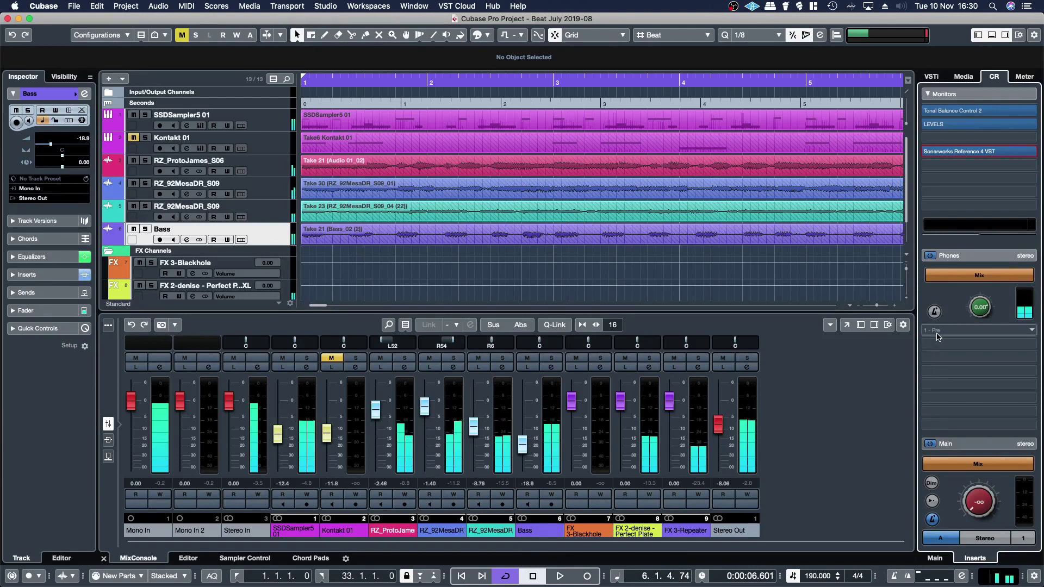
left_click(978, 333)
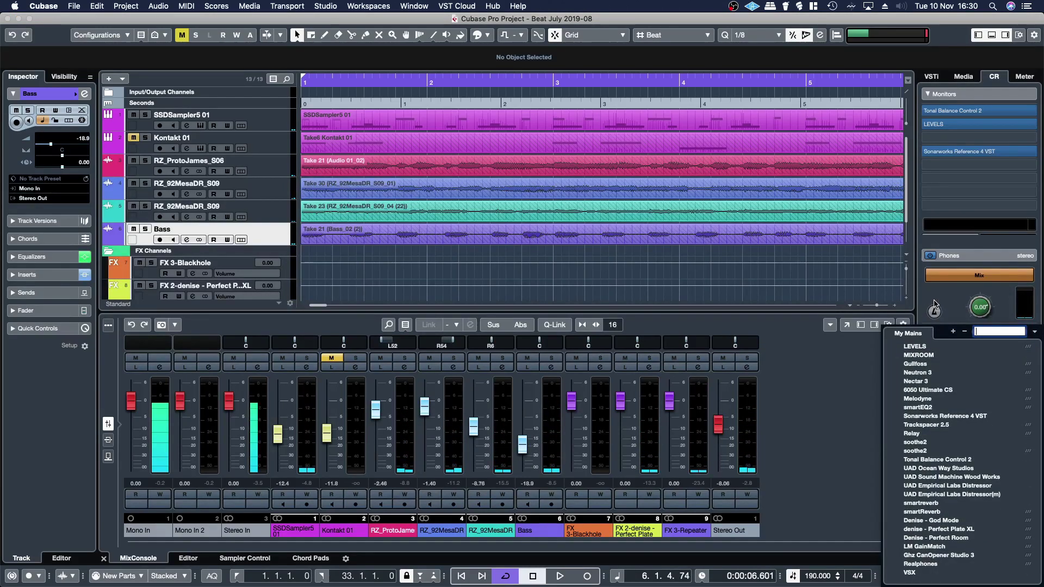
left_click(908, 564)
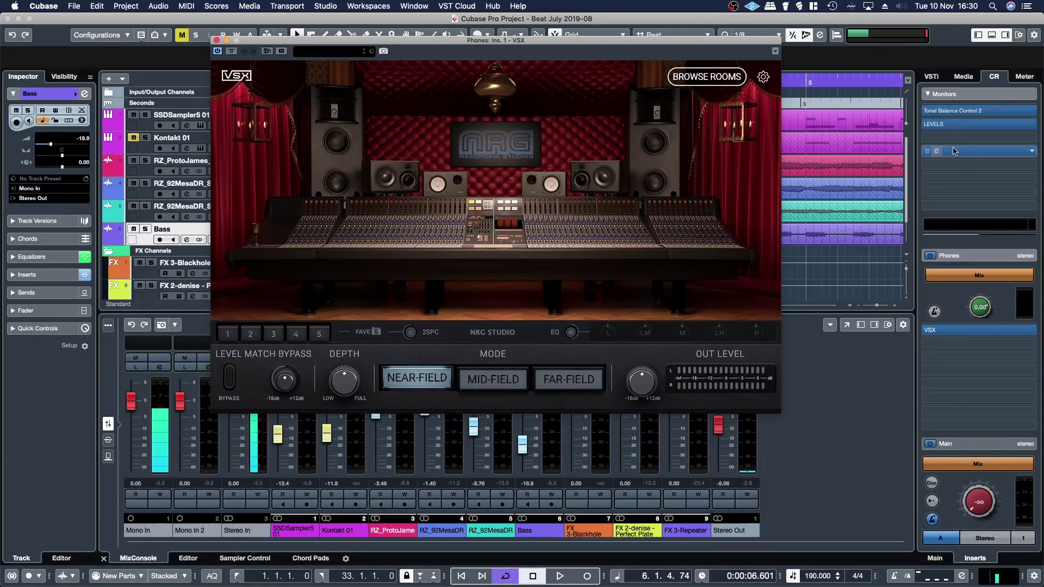
left_click(217, 40)
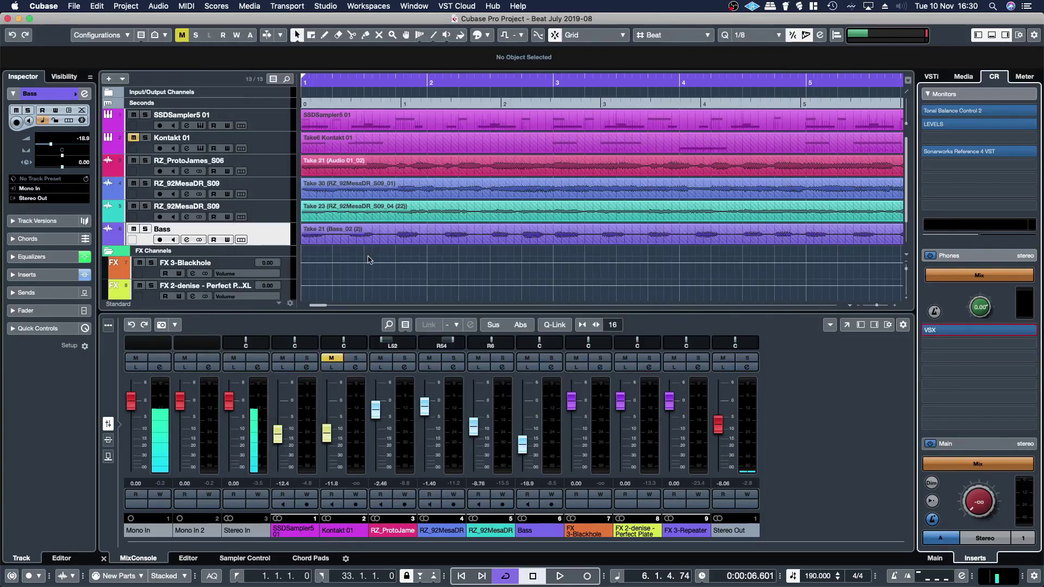
key("ctrl+Up")
left_click(557, 399)
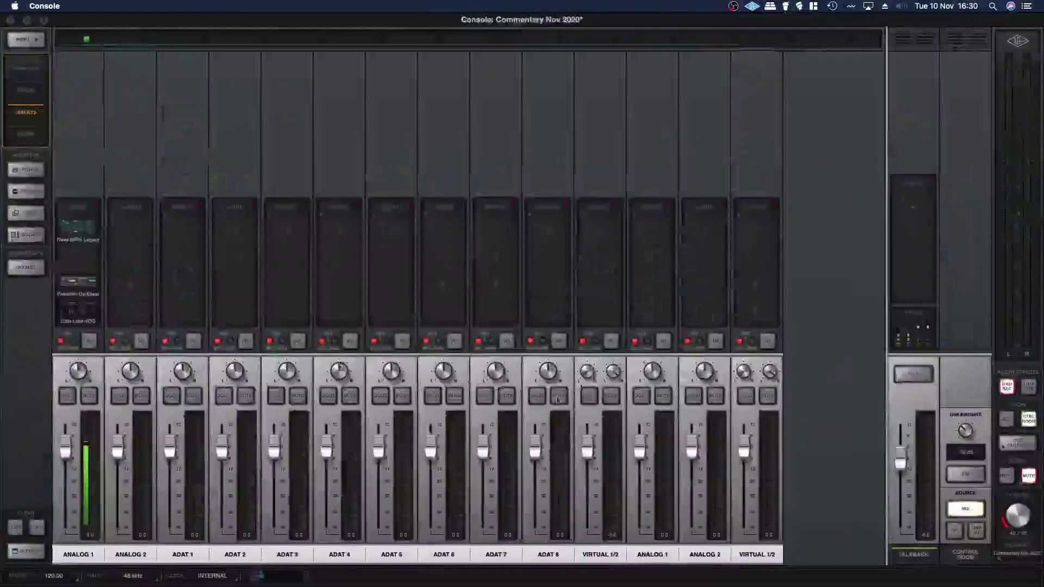
left_click(961, 510)
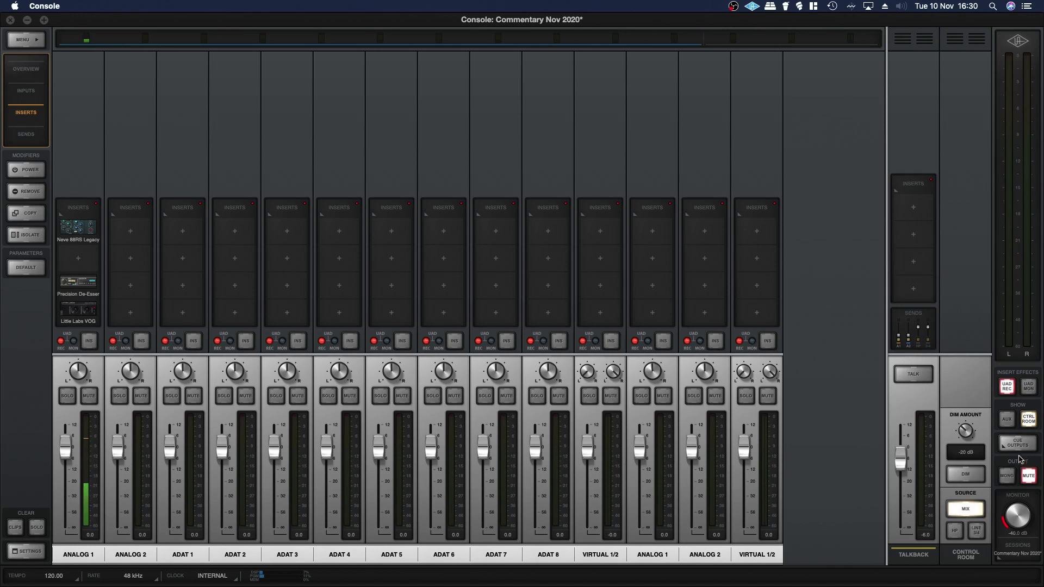
left_click(1017, 445)
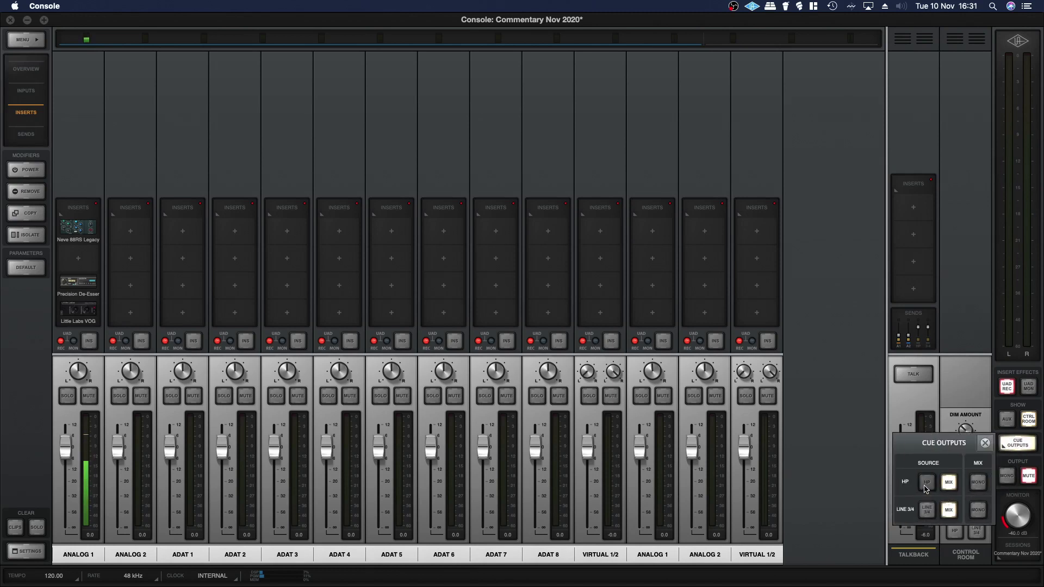
left_click(927, 482)
left_click(933, 482)
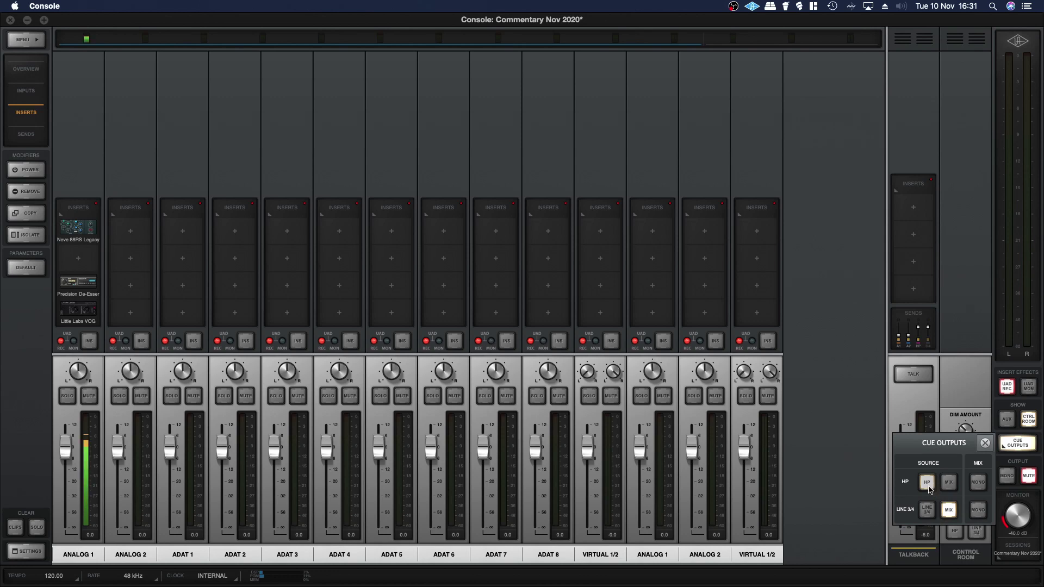
left_click(932, 482)
left_click(948, 483)
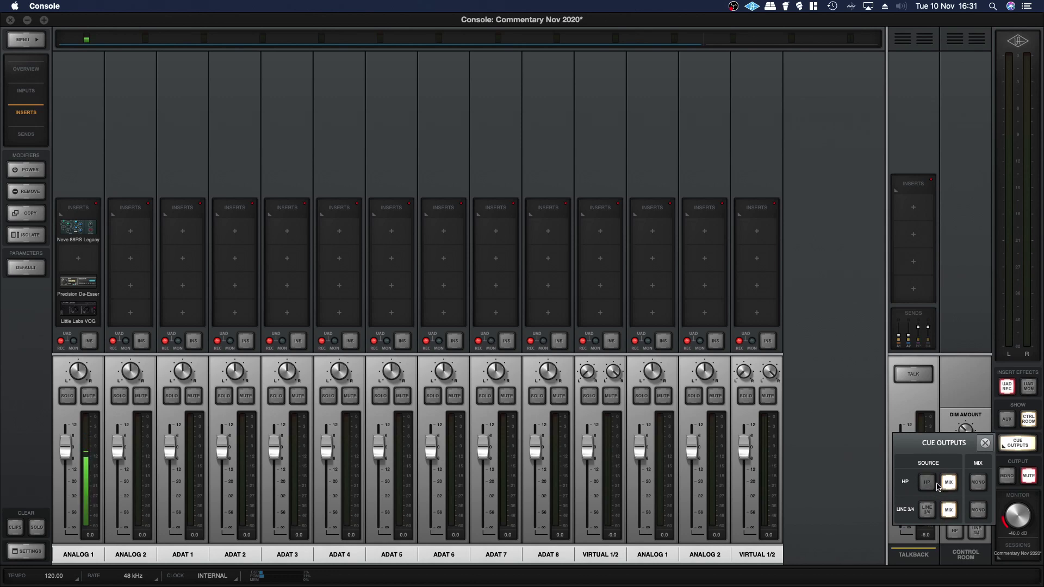
left_click(928, 489)
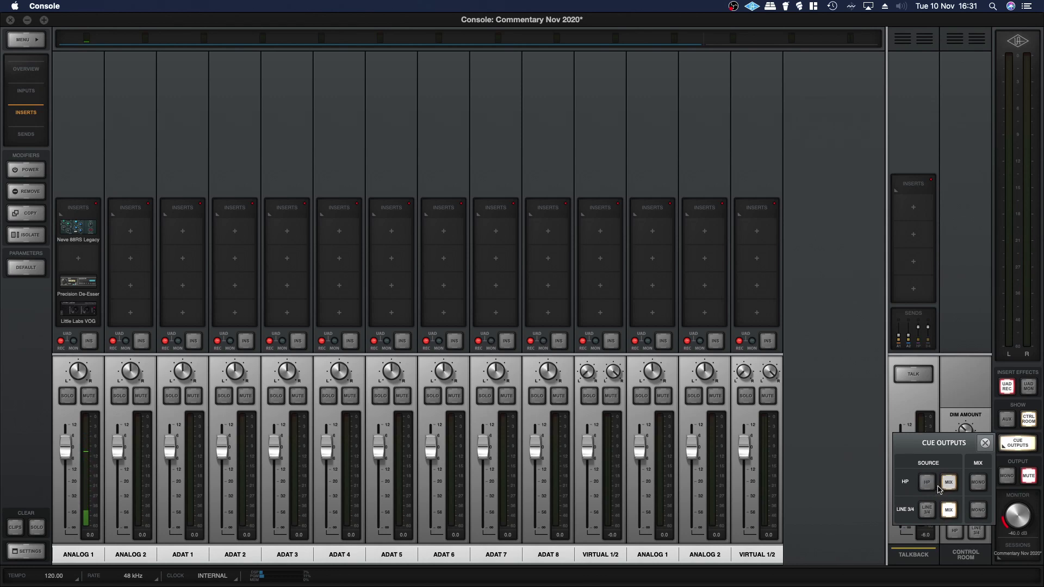
left_click(931, 488)
left_click(946, 483)
left_click(830, 427)
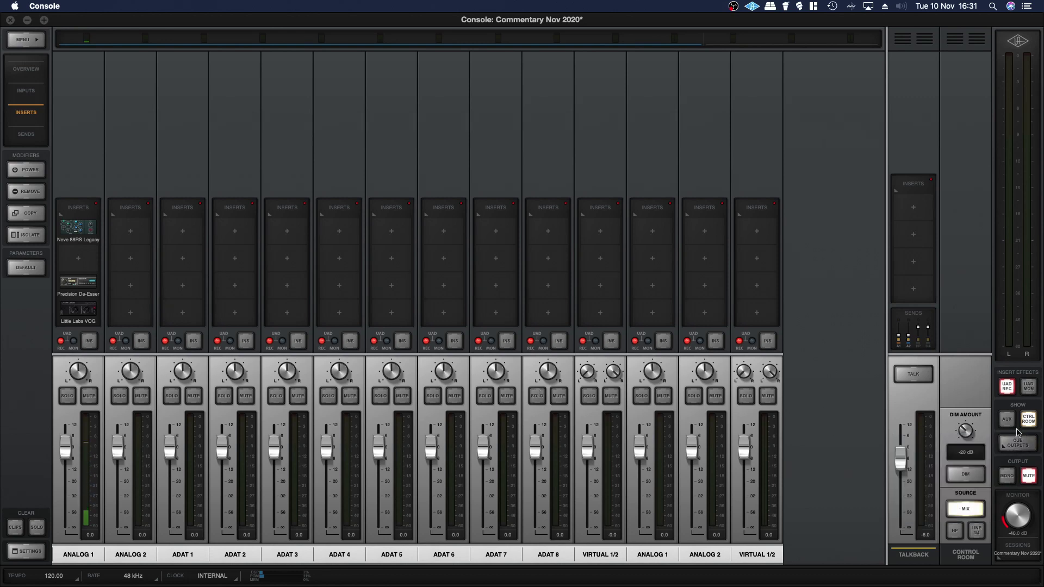
Review the Console Settings I/O Matrix output names, including HP L and HP R, then return to Cubase.
left_click(23, 550)
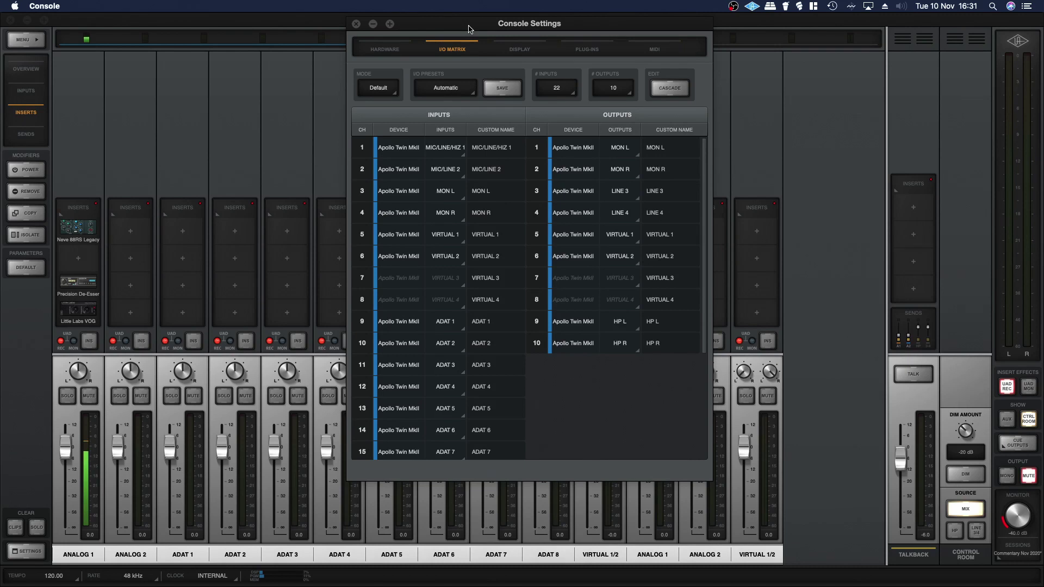
left_click_drag(469, 29, 381, 25)
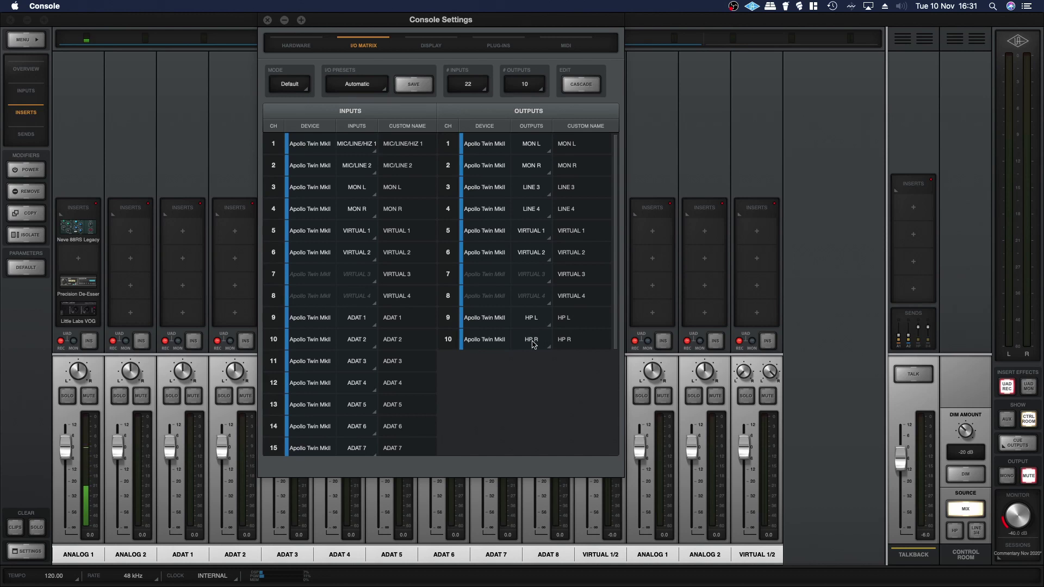
left_click(267, 20)
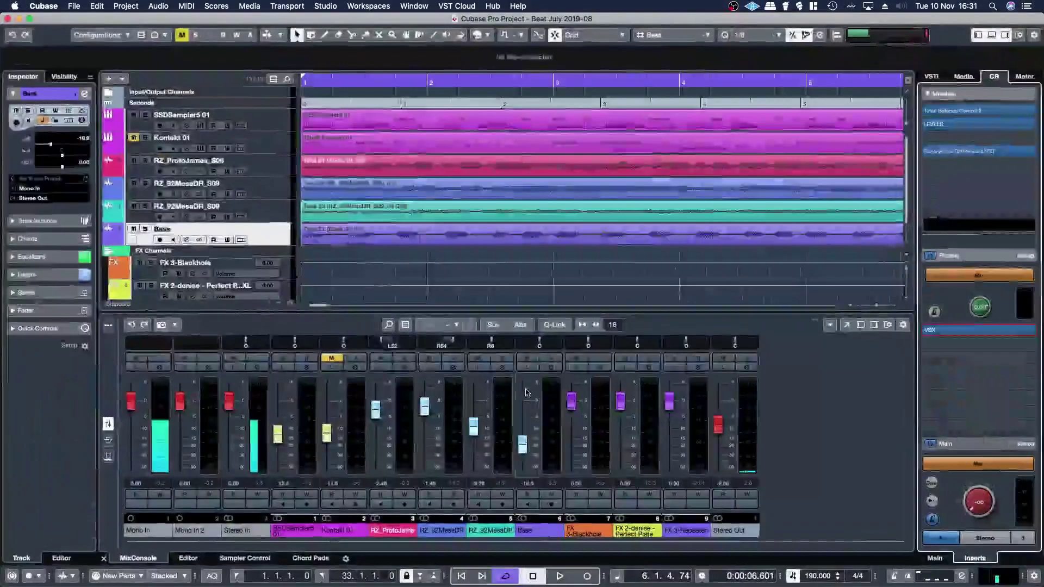
Reopen the Control Room connections and confirm Phones Left is still routed to HP L.
left_click(325, 7)
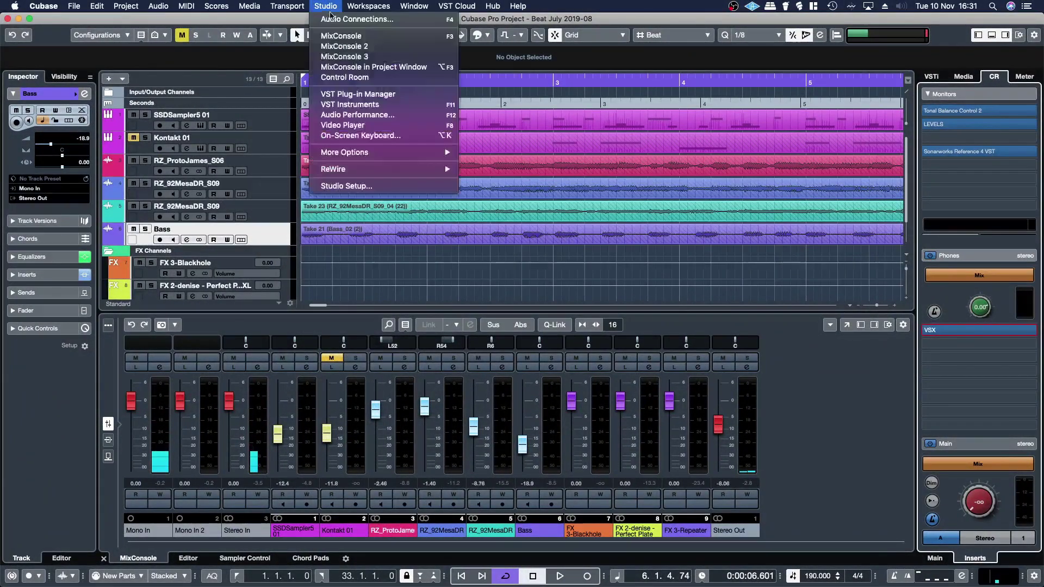
left_click(332, 19)
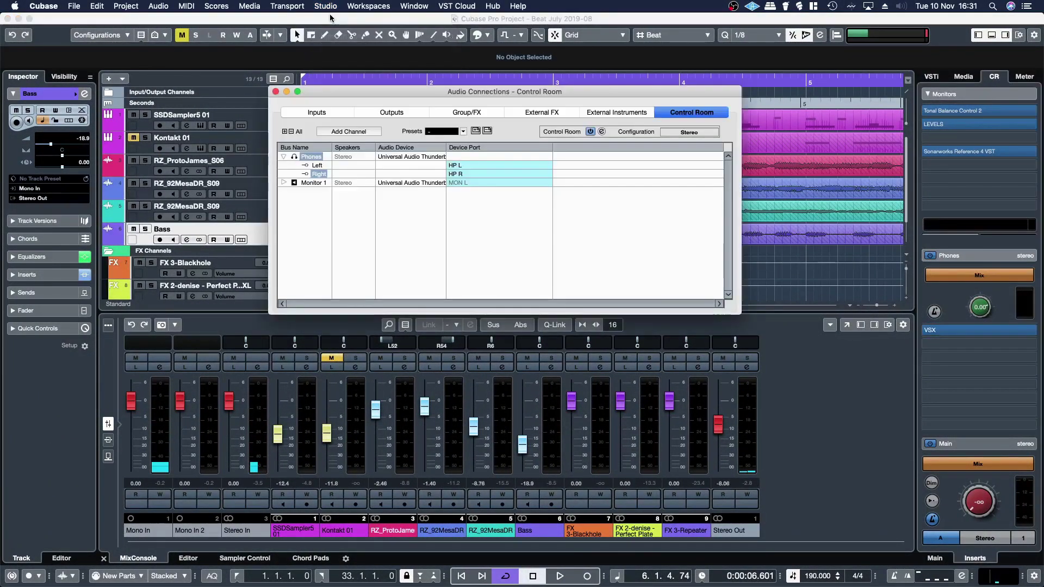
left_click(466, 165)
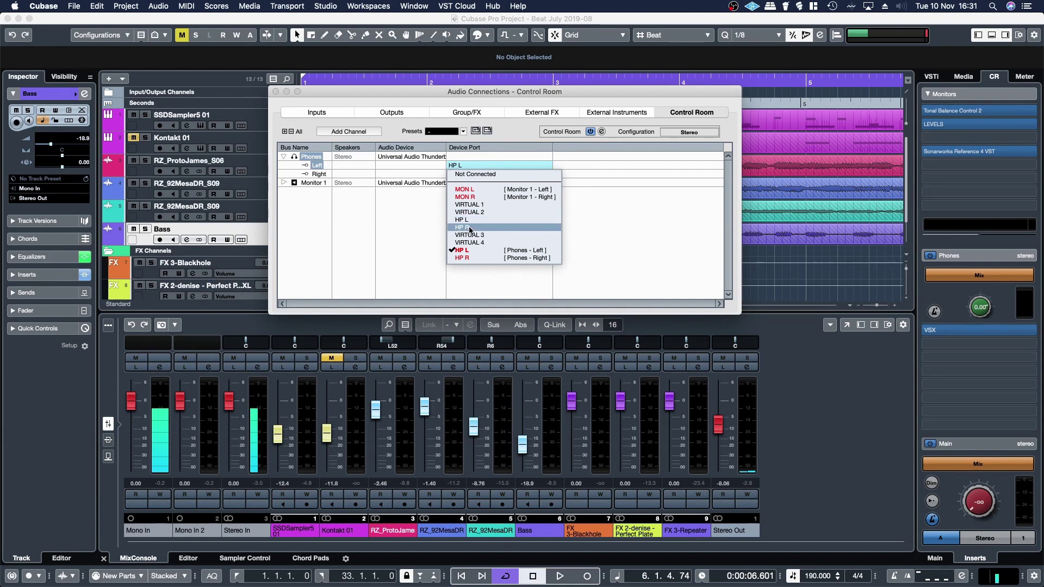
left_click(328, 229)
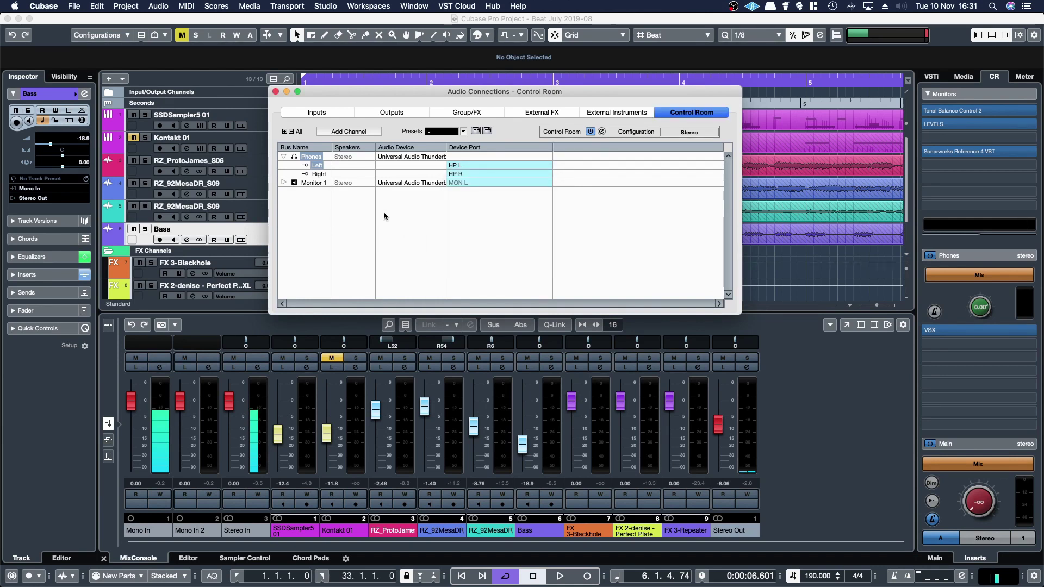